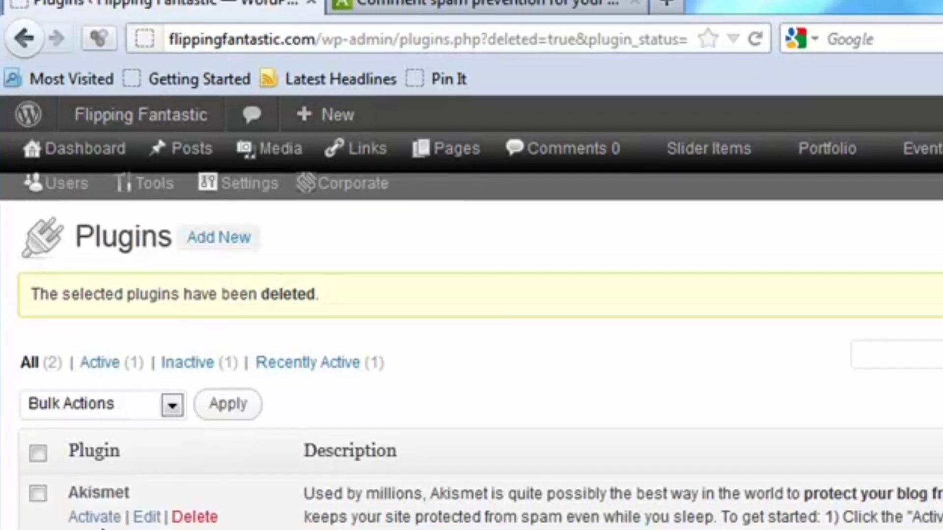
Step: Activate the Akismet plugin in the site's plugin list
{"action": "left_click", "coordinate": [101, 520]}
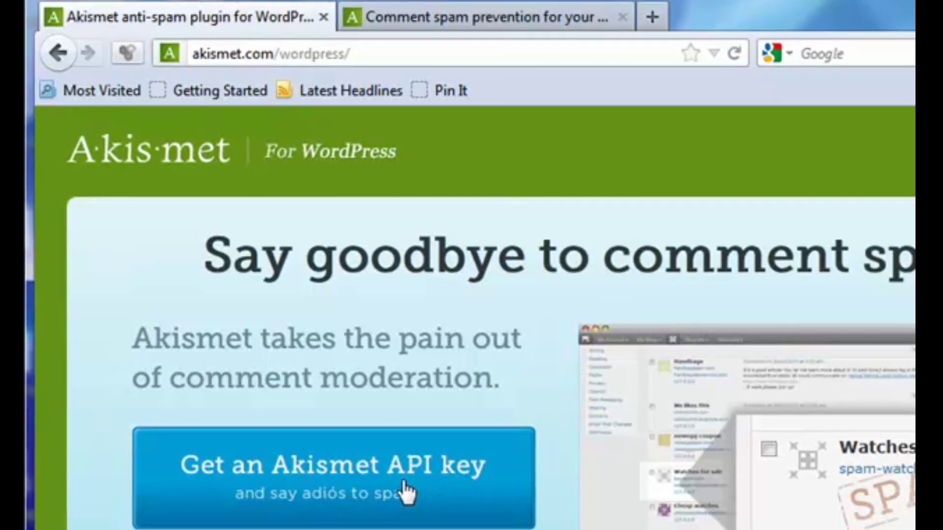
Step: Choose the Personal plan on the Akismet API key signup and examine the contact, contribution and payment details it asks for
{"action": "left_click", "coordinate": [326, 499]}
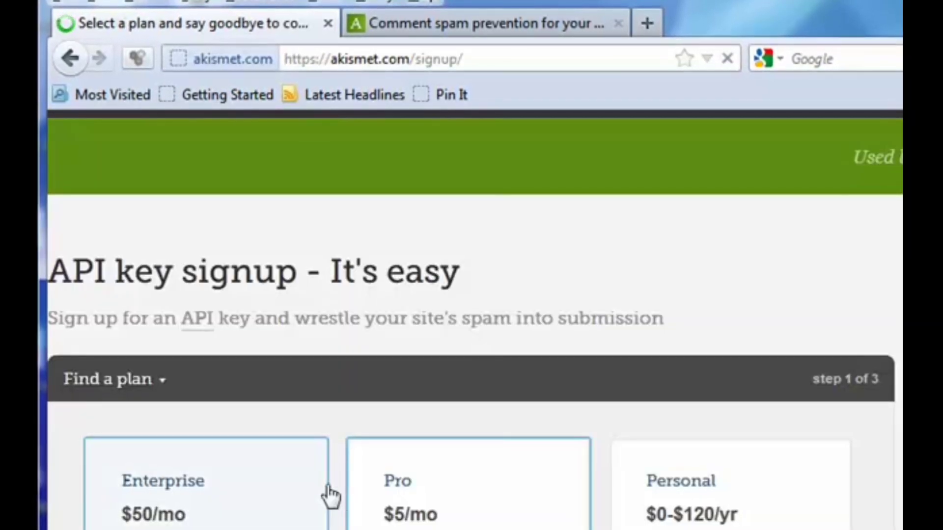
{"action": "scroll", "coordinate": [337, 504], "scroll_direction": "down", "scroll_amount": 3}
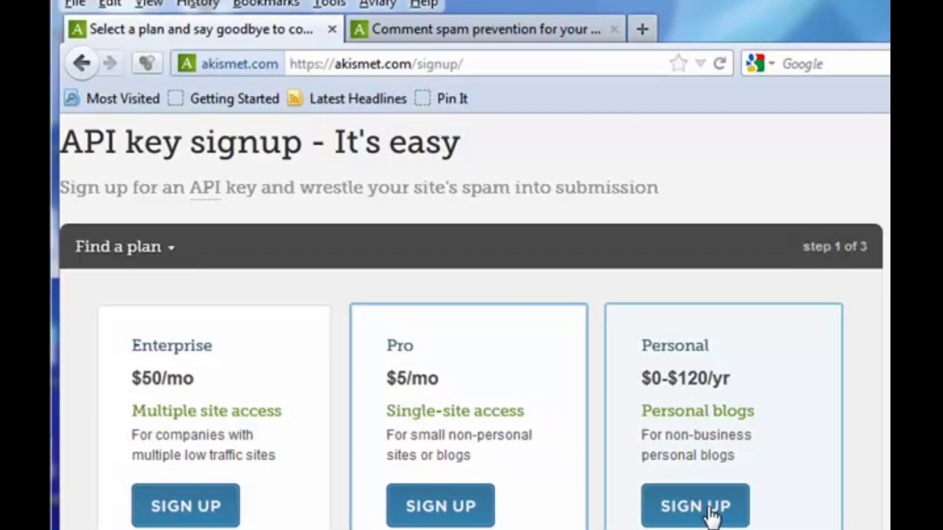
{"action": "left_click", "coordinate": [710, 509]}
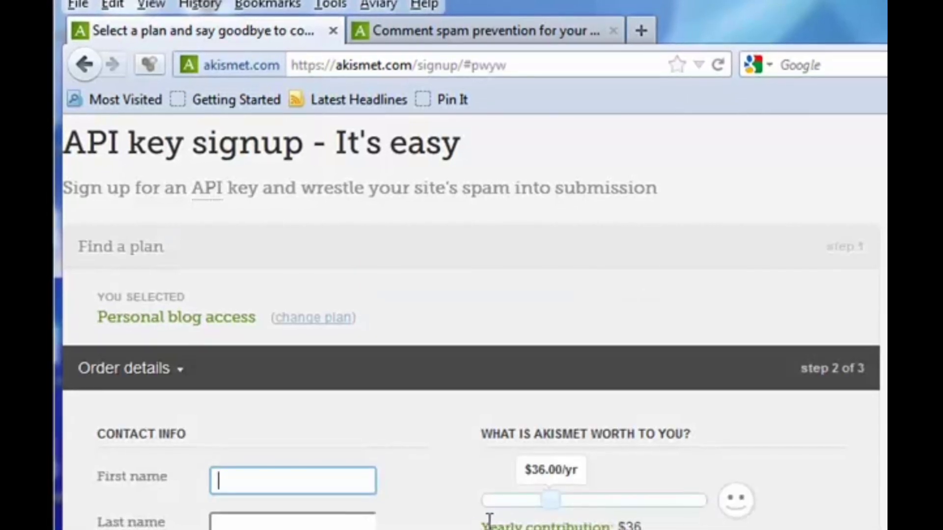
{"action": "scroll", "coordinate": [418, 519], "scroll_direction": "down", "scroll_amount": 3}
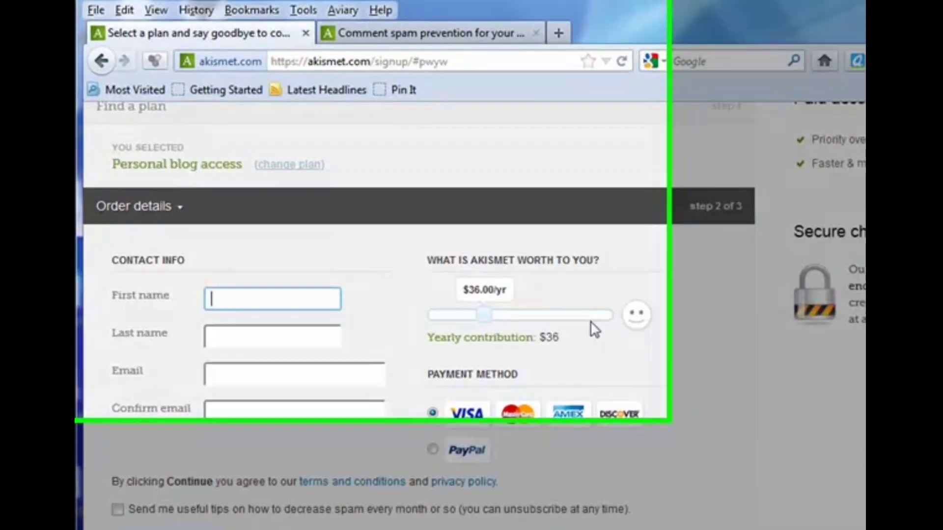
{"action": "scroll", "coordinate": [594, 329], "scroll_direction": "up", "scroll_amount": 5}
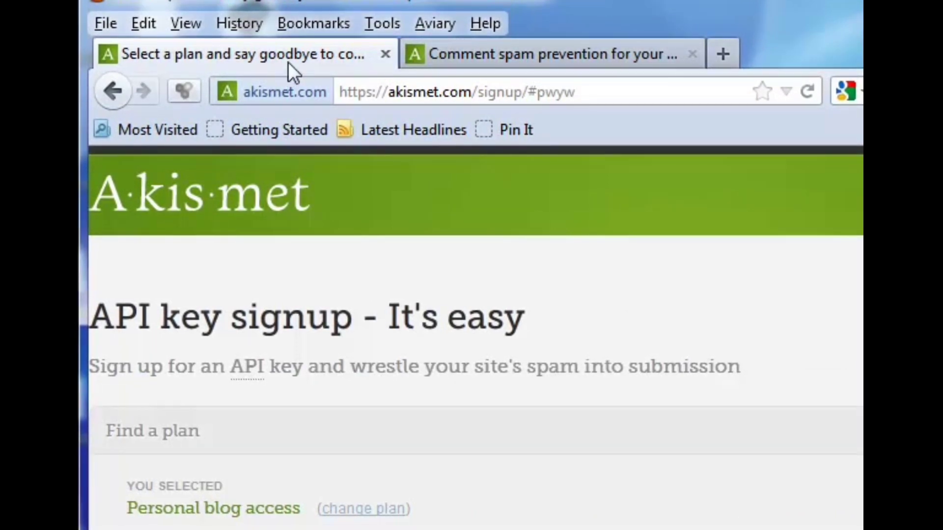
Step: Return to the site's installed plugins and open the Akismet settings to examine the API key and spam options
{"action": "left_click", "coordinate": [114, 105]}
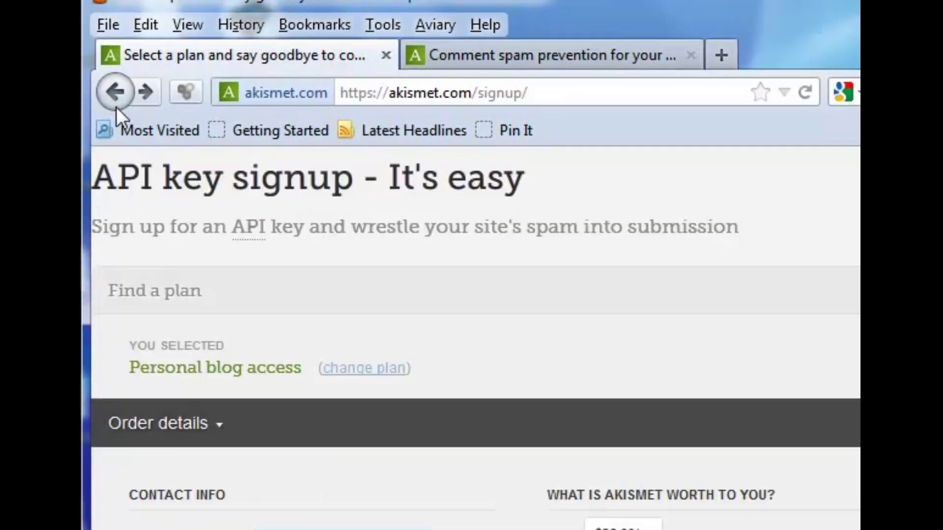
{"action": "left_click", "coordinate": [117, 106]}
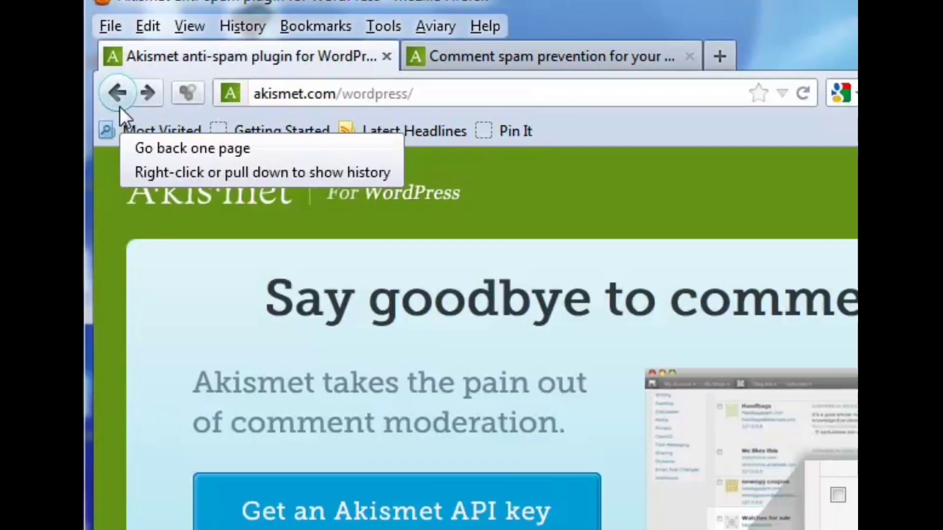
{"action": "left_click", "coordinate": [120, 107]}
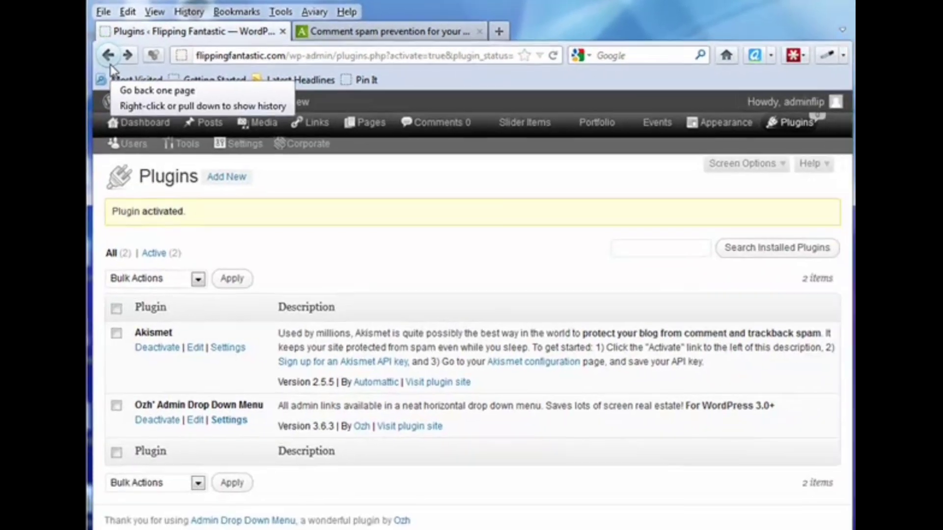
{"action": "mouse_move", "coordinate": [792, 122]}
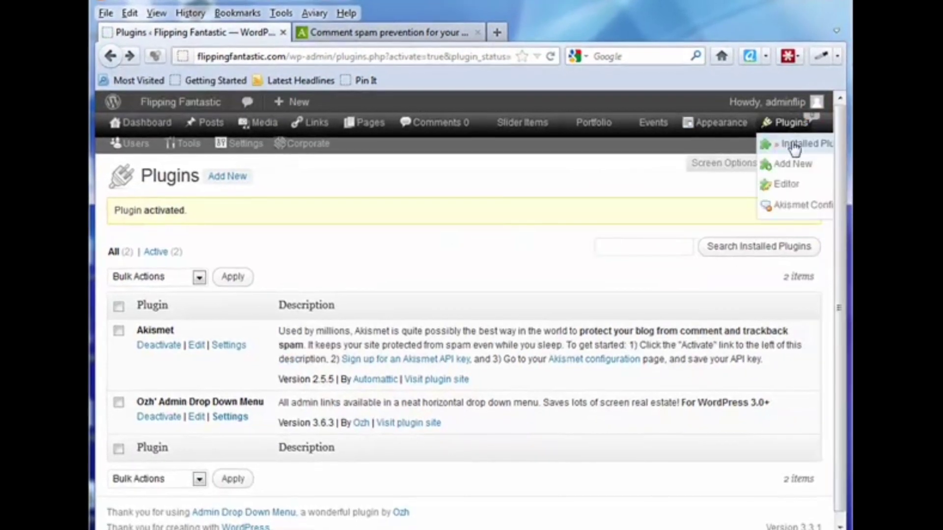
{"action": "left_click", "coordinate": [795, 145]}
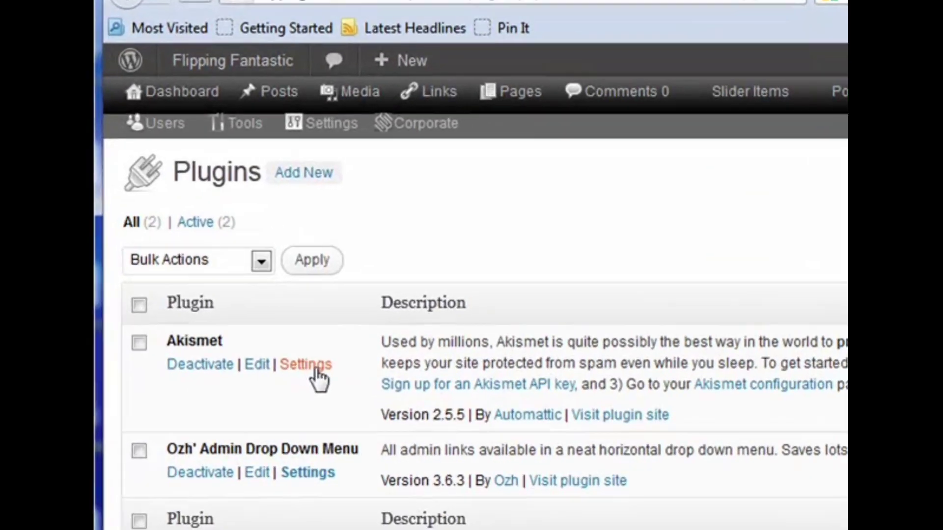
{"action": "left_click", "coordinate": [316, 369]}
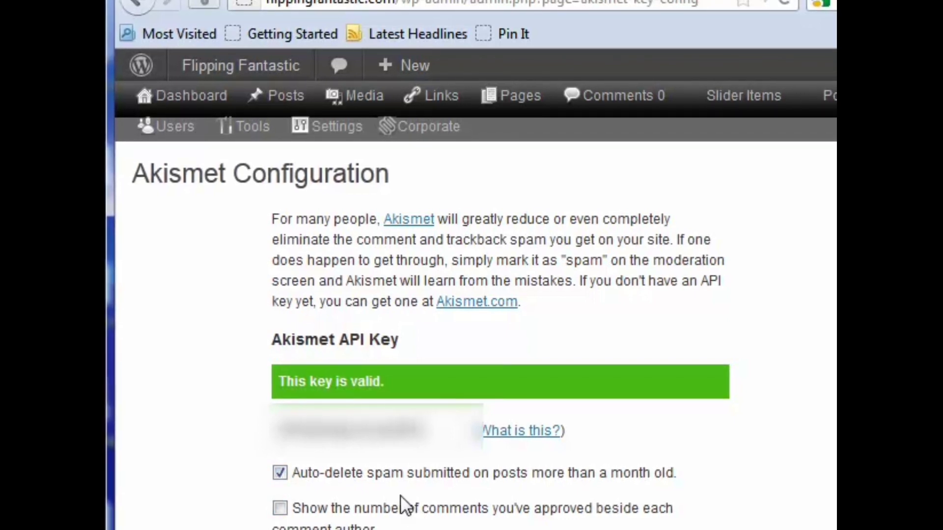
{"action": "scroll", "coordinate": [399, 495], "scroll_direction": "down", "scroll_amount": 6}
{"action": "scroll", "coordinate": [401, 495], "scroll_direction": "up", "scroll_amount": 4}
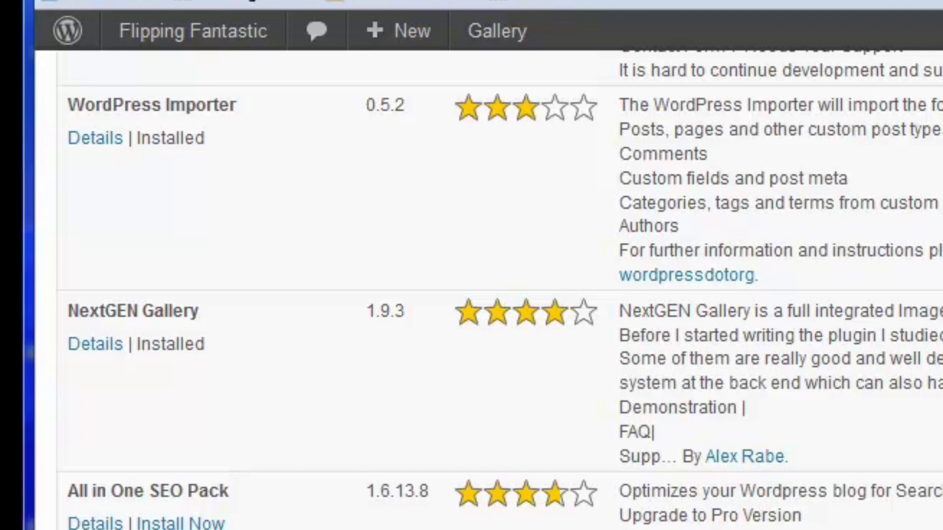
Step: Install the All in One SEO Pack plugin and activate it
{"action": "left_click", "coordinate": [168, 523]}
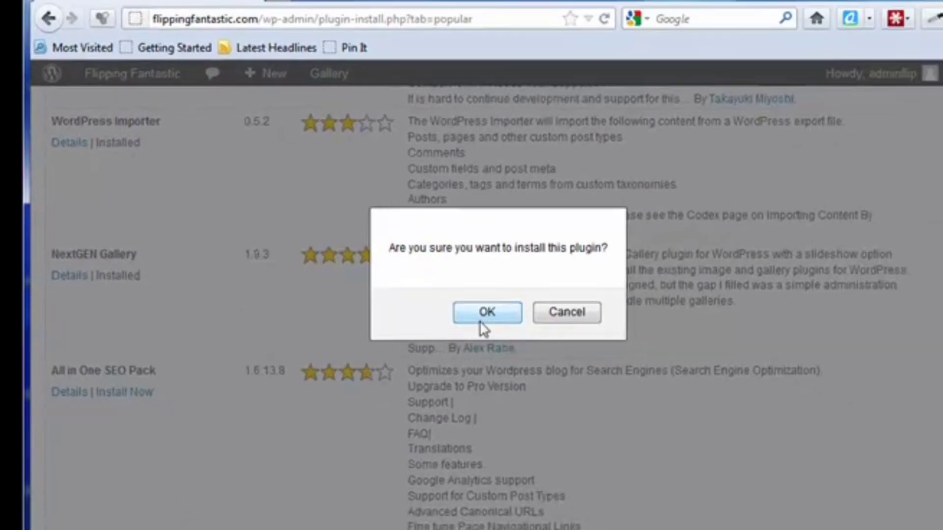
{"action": "left_click", "coordinate": [741, 399]}
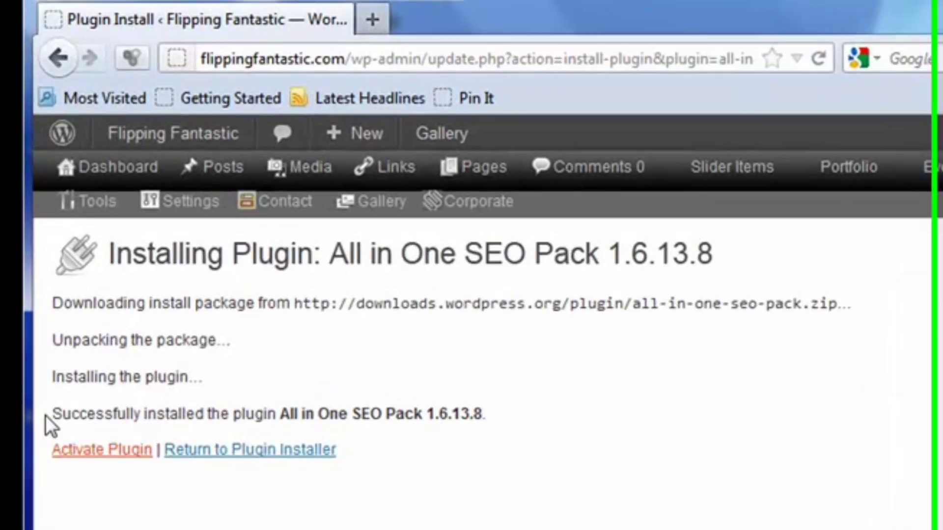
{"action": "left_click", "coordinate": [78, 462]}
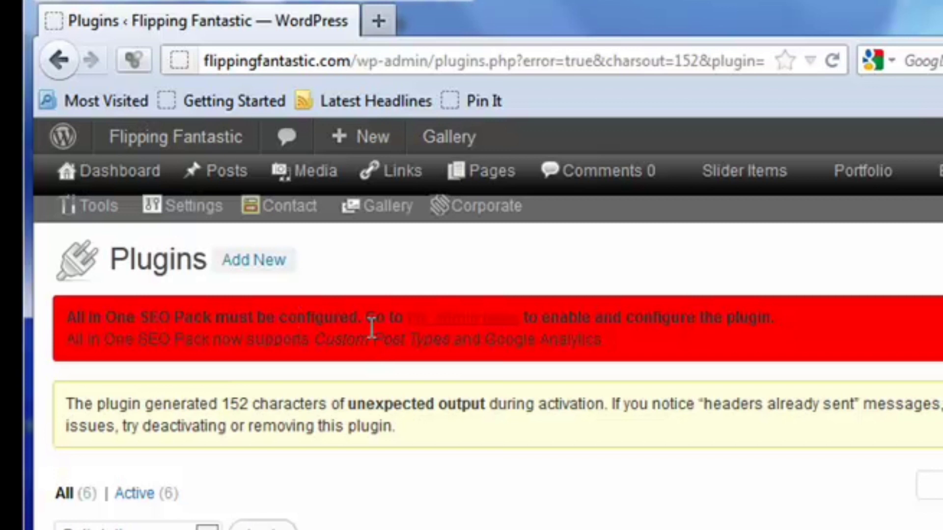
Step: Set the All in One SEO plugin status to Enabled on its options page and enter "Flipping Fantastic" as the home title
{"action": "left_click", "coordinate": [470, 324]}
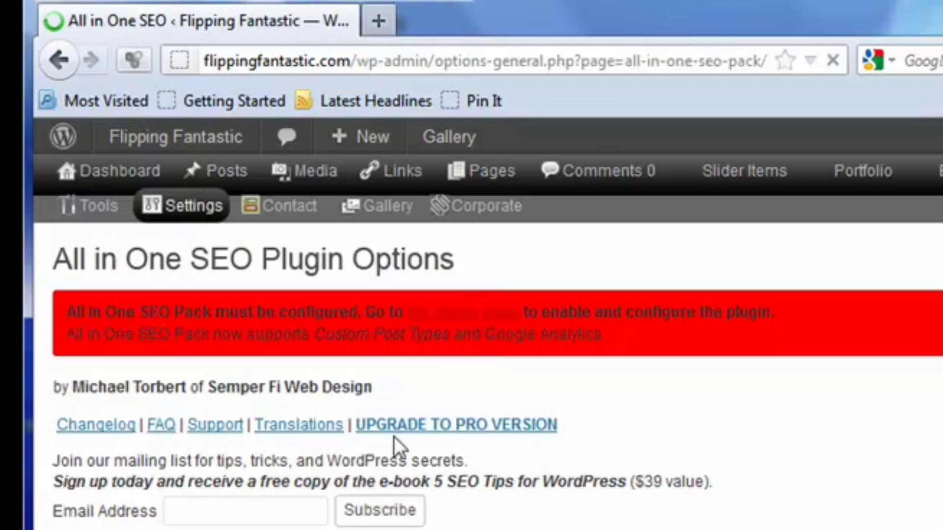
{"action": "scroll", "coordinate": [357, 520], "scroll_direction": "down", "scroll_amount": 5}
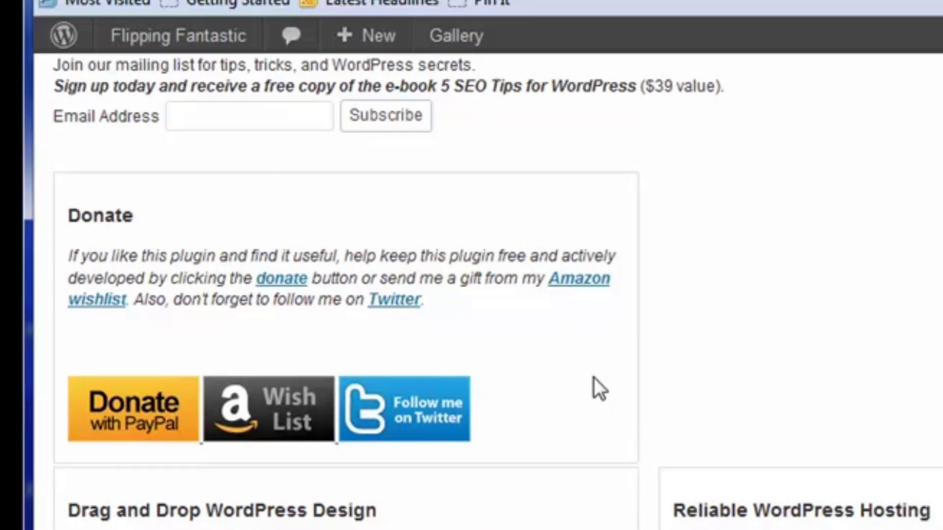
{"action": "scroll", "coordinate": [648, 333], "scroll_direction": "down", "scroll_amount": 10}
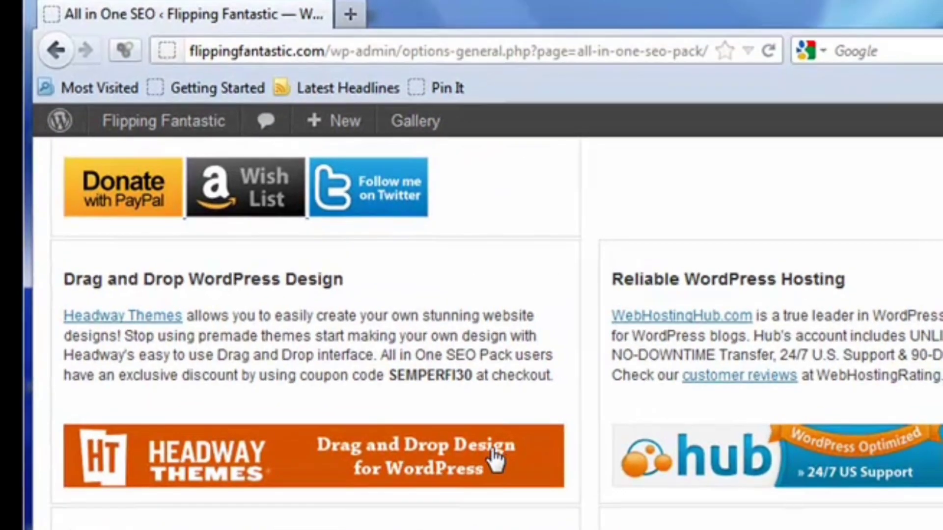
{"action": "scroll", "coordinate": [406, 415], "scroll_direction": "down", "scroll_amount": 5}
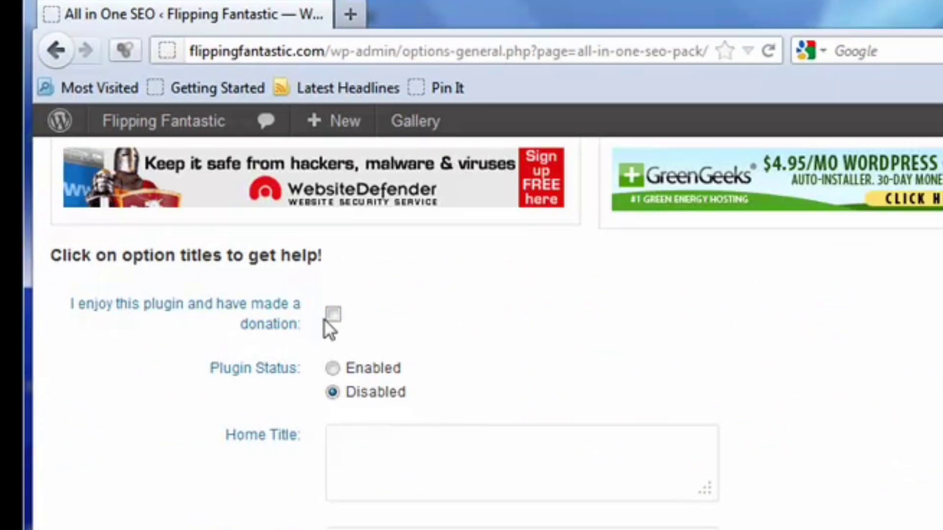
{"action": "left_click", "coordinate": [336, 370]}
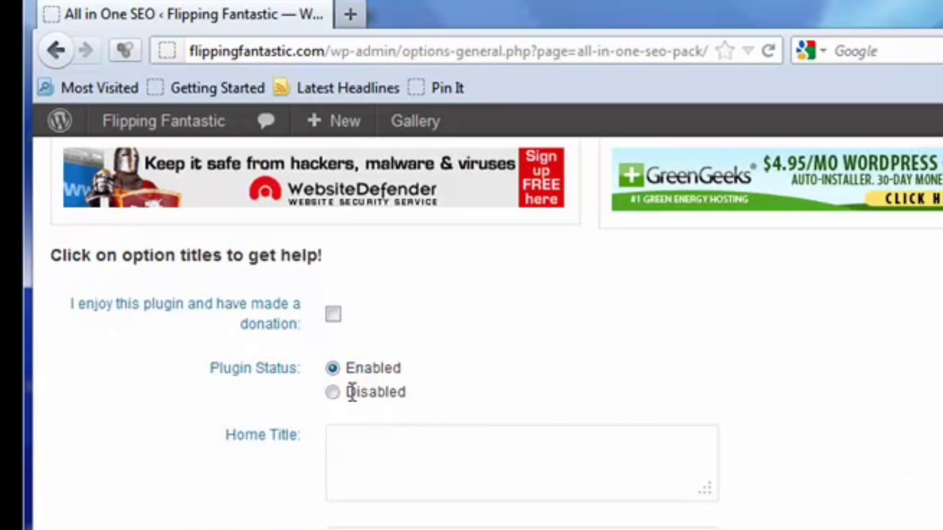
{"action": "left_click", "coordinate": [372, 435]}
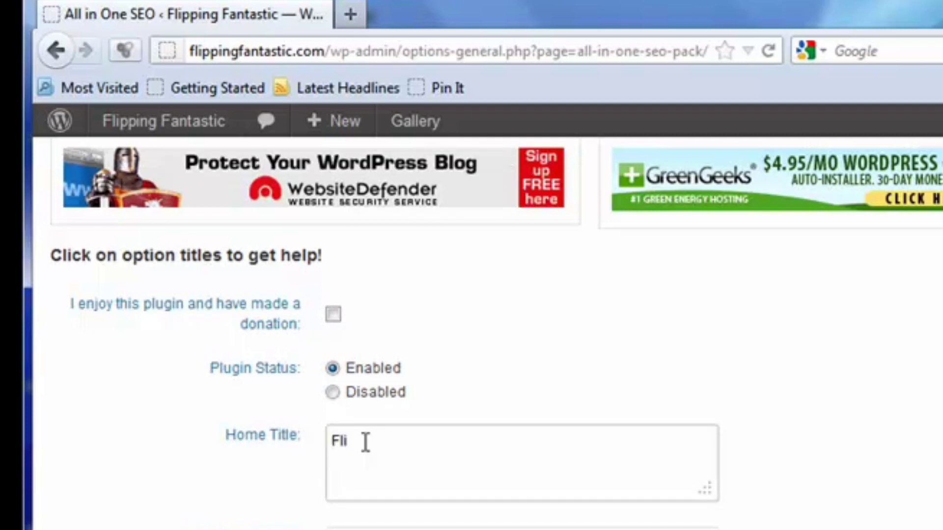
{"action": "type", "text": "Flipping Fantatics"}
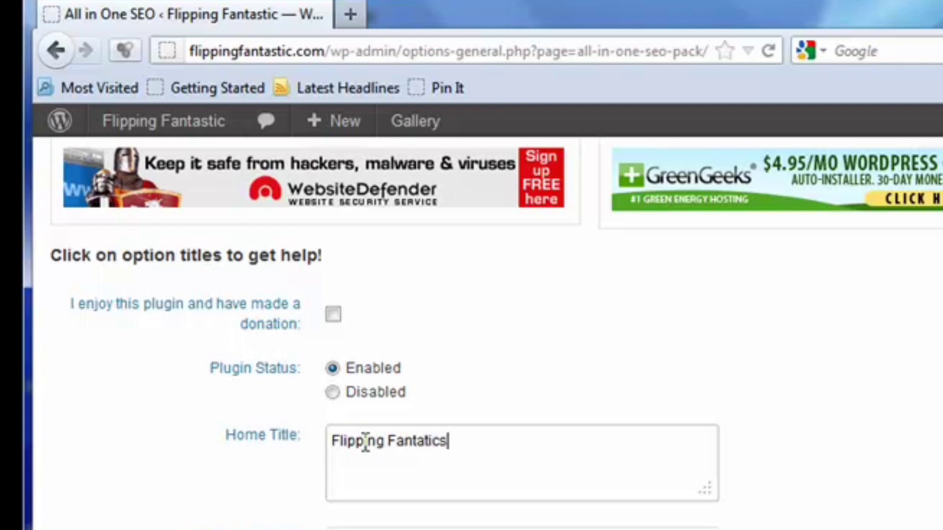
{"action": "key", "text": "BackSpace"}
{"action": "key", "text": "BackSpace"}
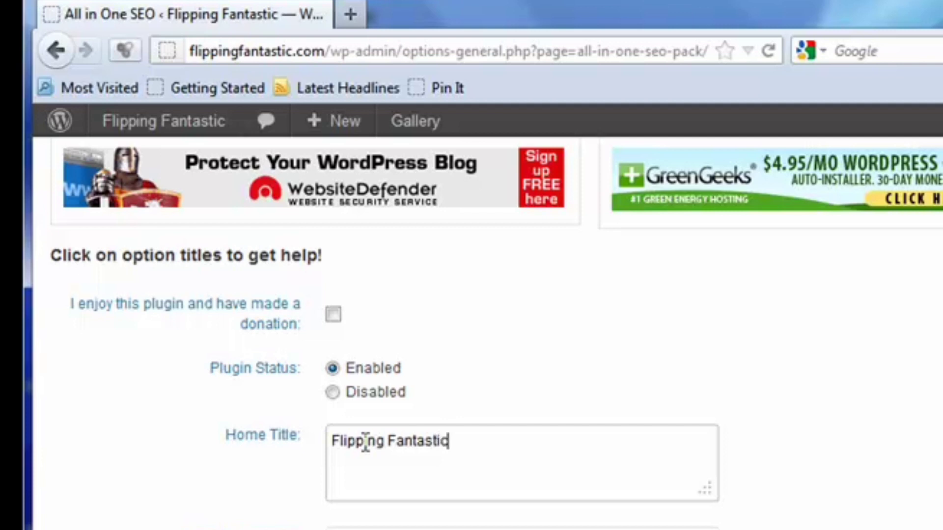
Step: Review the remaining All in One SEO options, from home description and keywords to additional headers, and save the options
{"action": "left_click", "coordinate": [363, 529]}
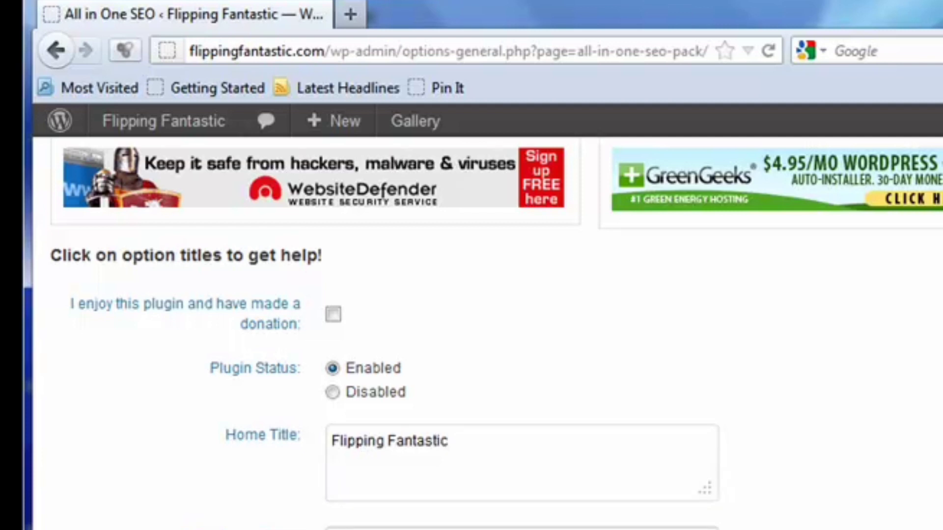
{"action": "scroll", "coordinate": [472, 295], "scroll_direction": "down", "scroll_amount": 5}
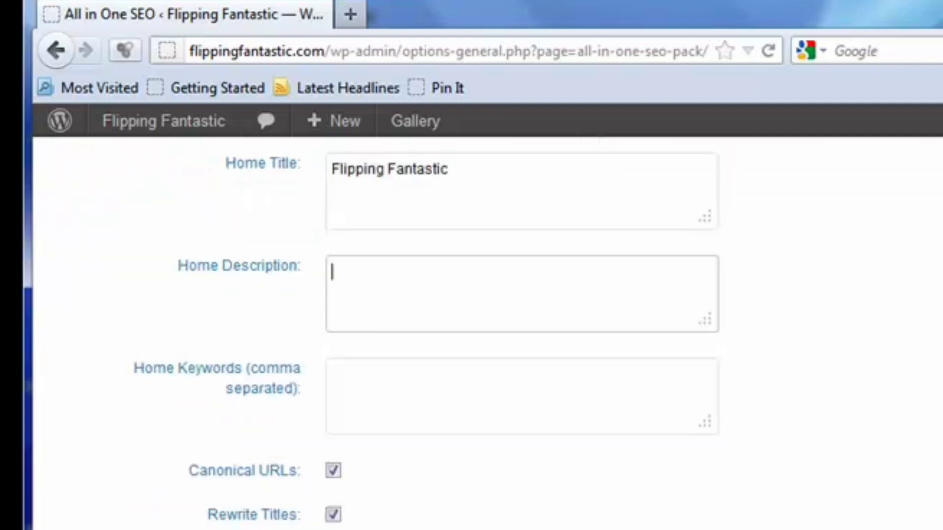
{"action": "left_click", "coordinate": [373, 379]}
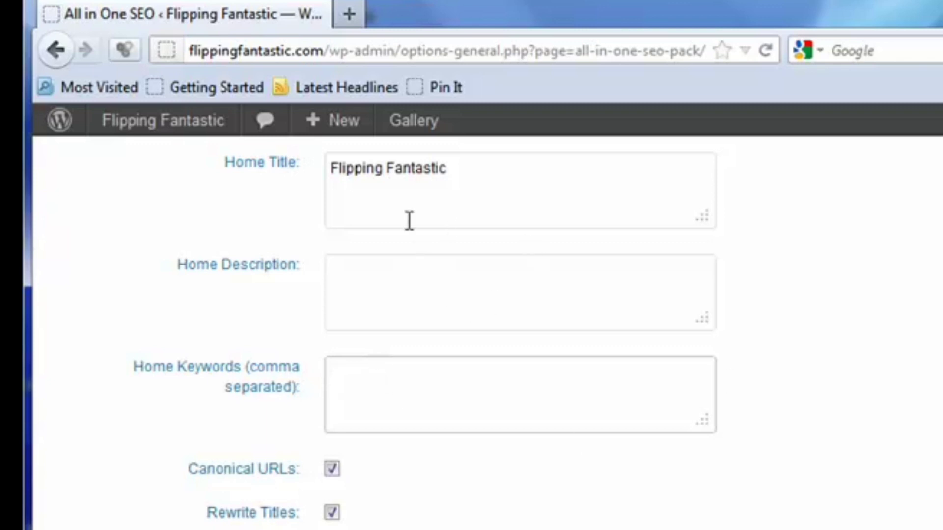
{"action": "scroll", "coordinate": [414, 491], "scroll_direction": "down", "scroll_amount": 3}
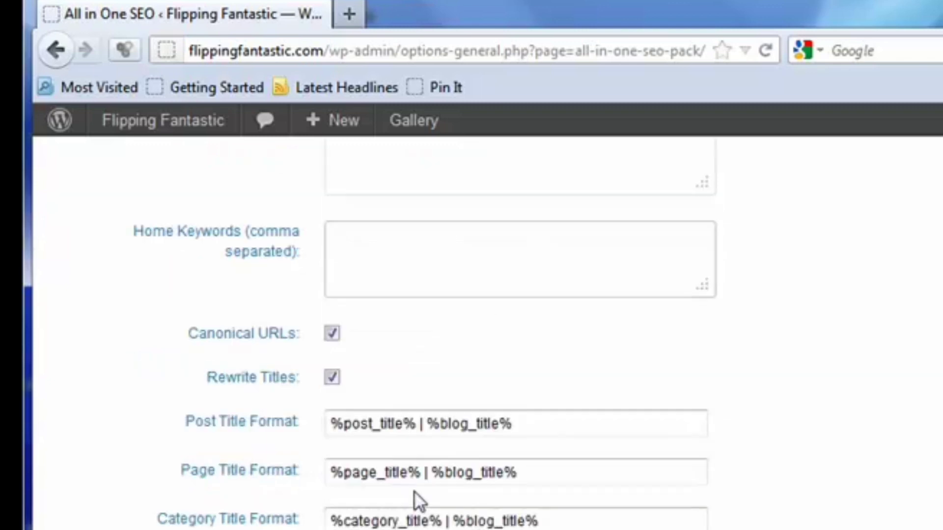
{"action": "scroll", "coordinate": [376, 487], "scroll_direction": "down", "scroll_amount": 6}
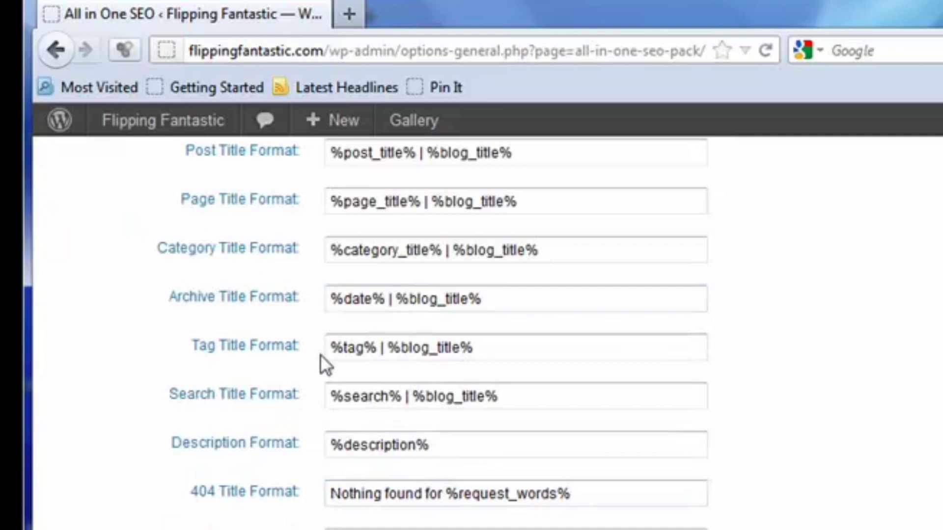
{"action": "scroll", "coordinate": [361, 480], "scroll_direction": "down", "scroll_amount": 3}
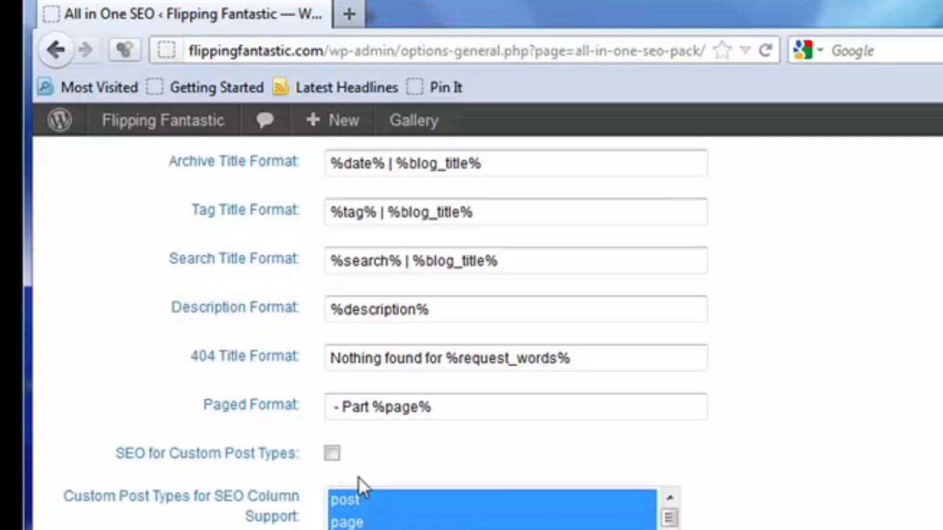
{"action": "scroll", "coordinate": [491, 334], "scroll_direction": "down", "scroll_amount": 6}
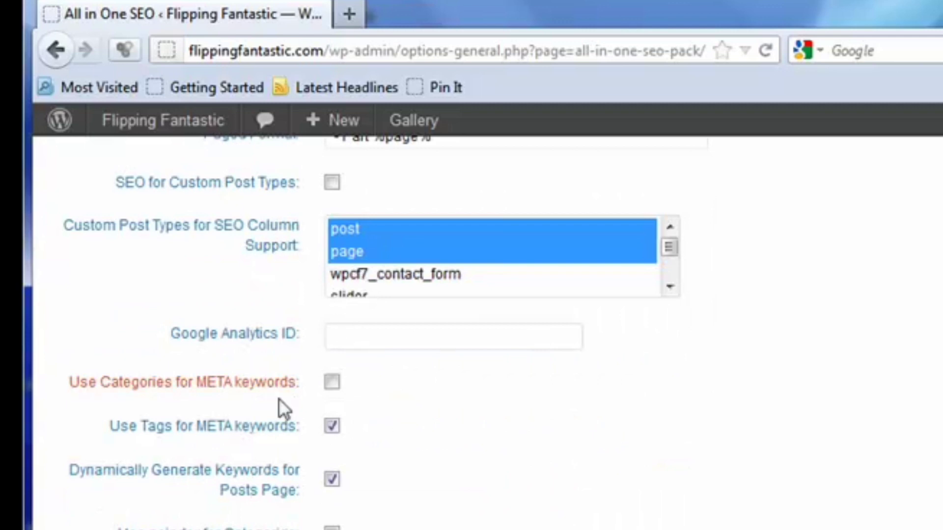
{"action": "scroll", "coordinate": [419, 491], "scroll_direction": "down", "scroll_amount": 12}
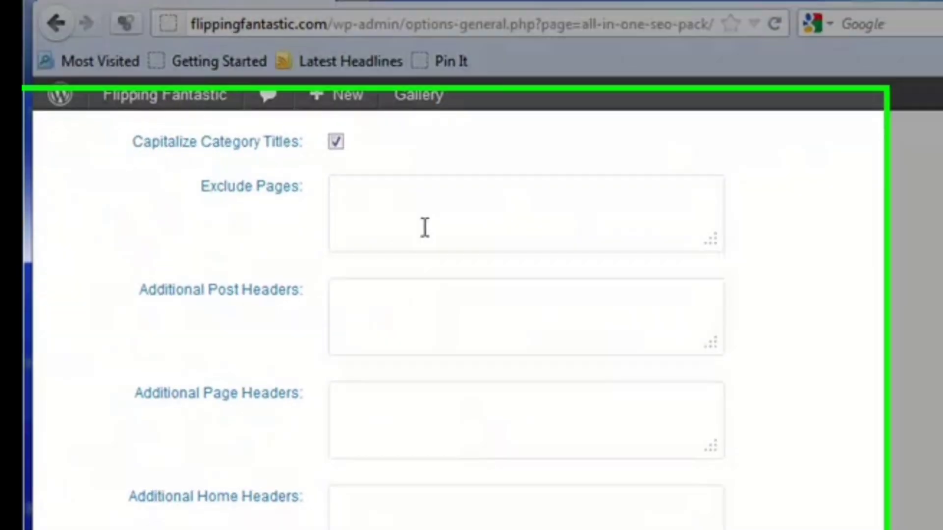
{"action": "scroll", "coordinate": [425, 228], "scroll_direction": "down", "scroll_amount": 5}
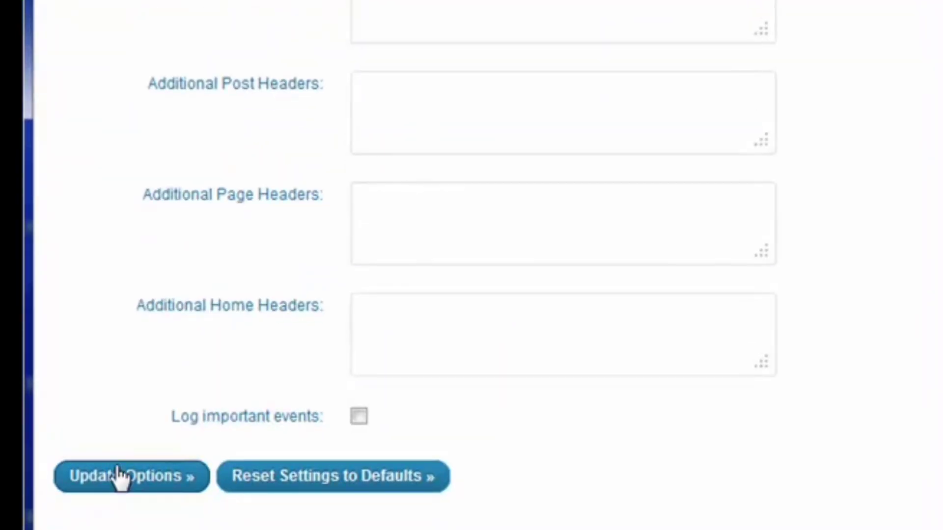
{"action": "left_click", "coordinate": [121, 484]}
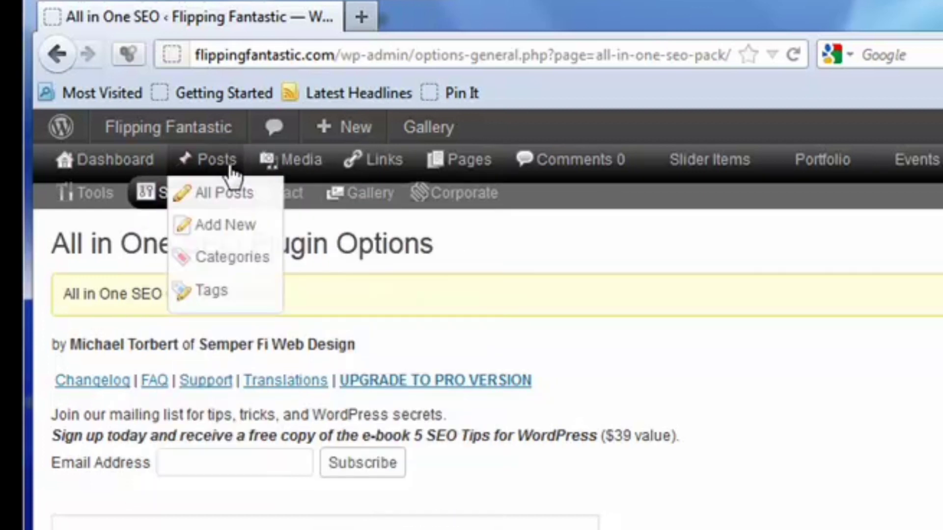
Step: Open the post "How to Work Out Songs by Ear, Part 2 – Basix" for editing from the list of all posts
{"action": "left_click", "coordinate": [230, 195]}
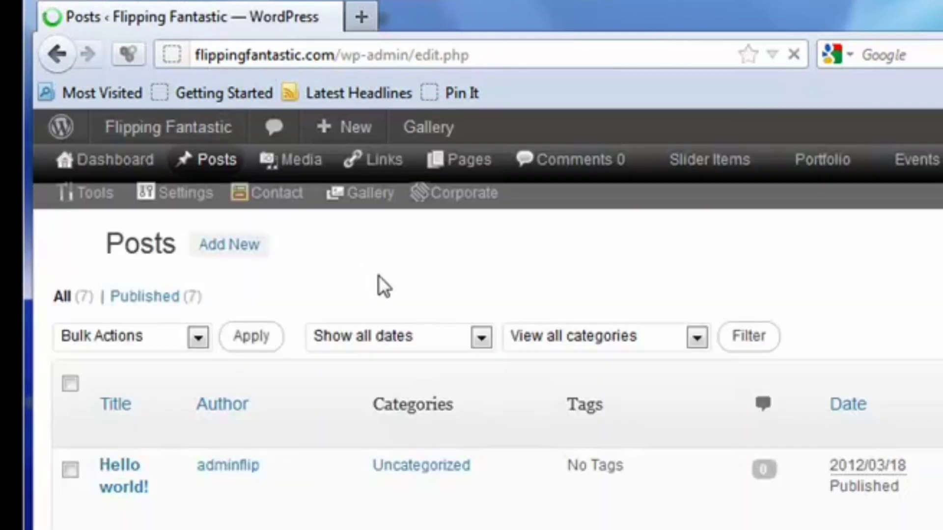
{"action": "scroll", "coordinate": [237, 490], "scroll_direction": "down", "scroll_amount": 5}
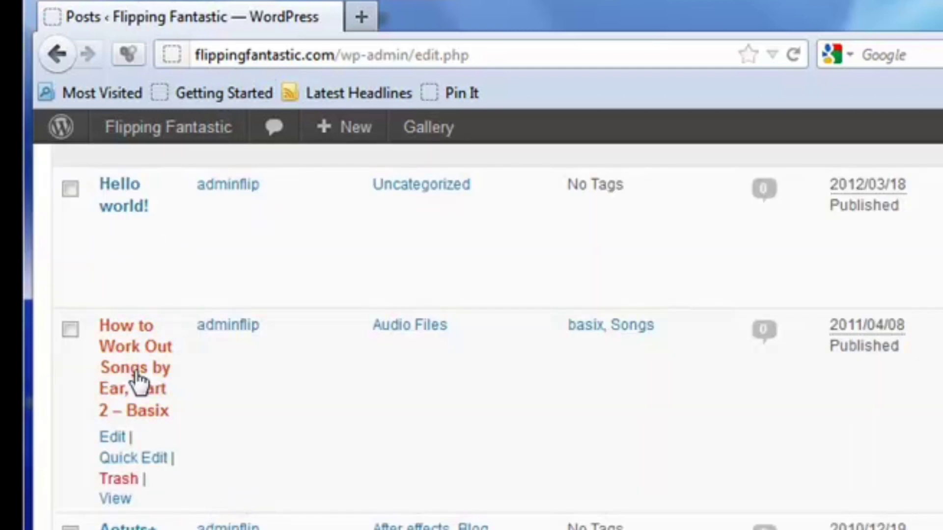
{"action": "left_click", "coordinate": [113, 438]}
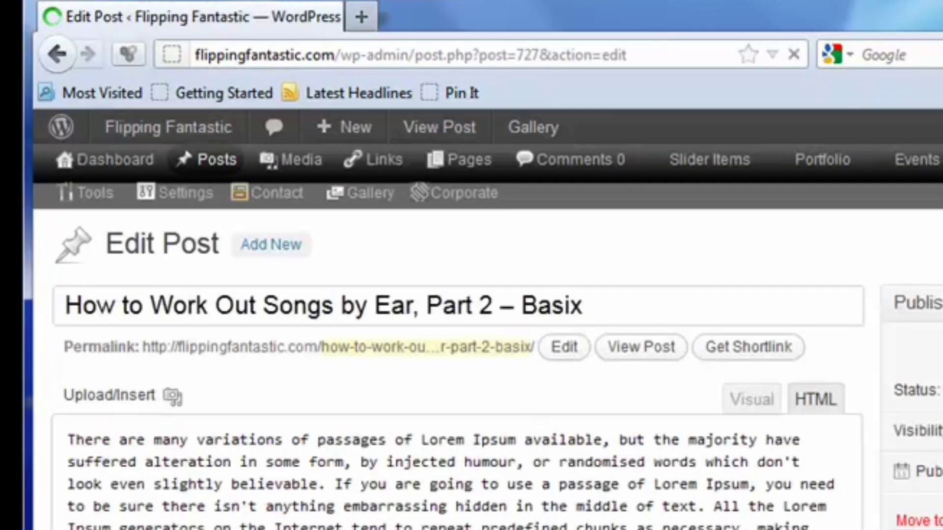
Step: Switch the post editor to Visual mode and examine the post's All in One SEO Pack fields
{"action": "left_click", "coordinate": [753, 404]}
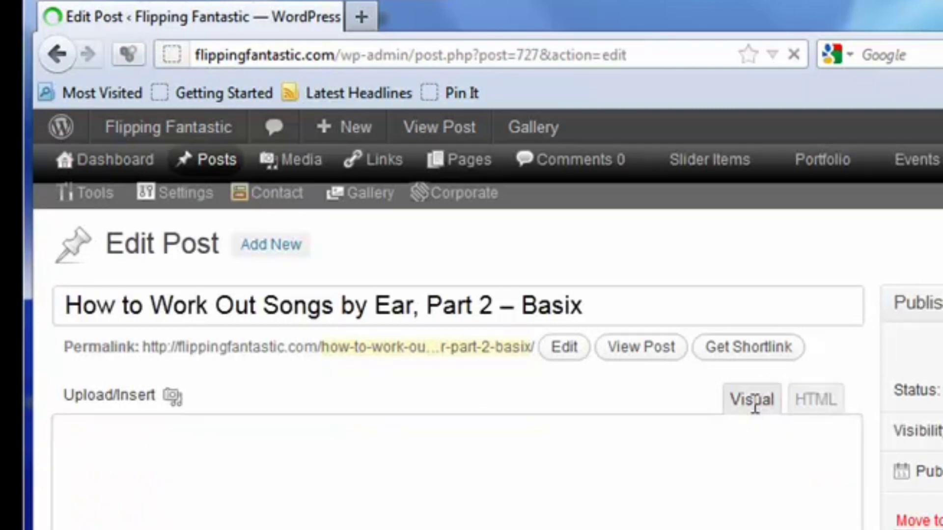
{"action": "scroll", "coordinate": [753, 404], "scroll_direction": "down", "scroll_amount": 8}
{"action": "scroll", "coordinate": [78, 469], "scroll_direction": "down", "scroll_amount": 8}
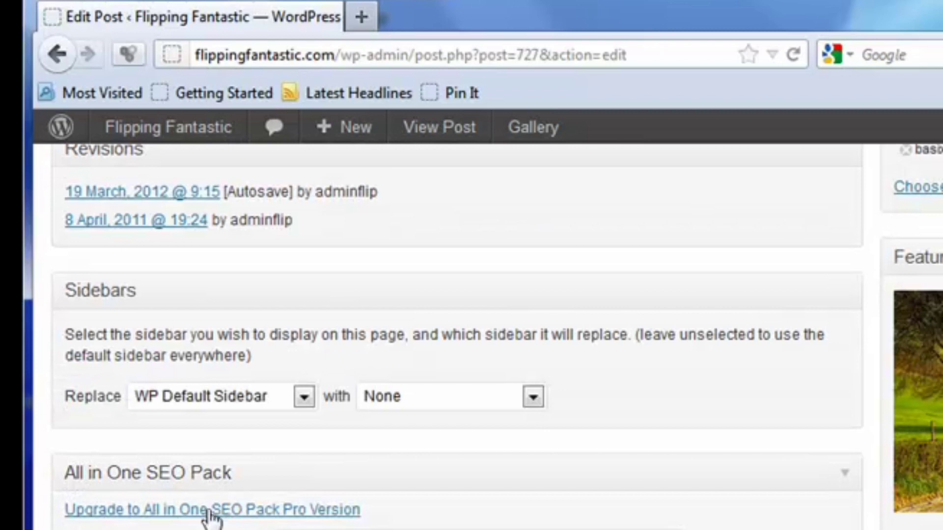
{"action": "scroll", "coordinate": [242, 510], "scroll_direction": "down", "scroll_amount": 2}
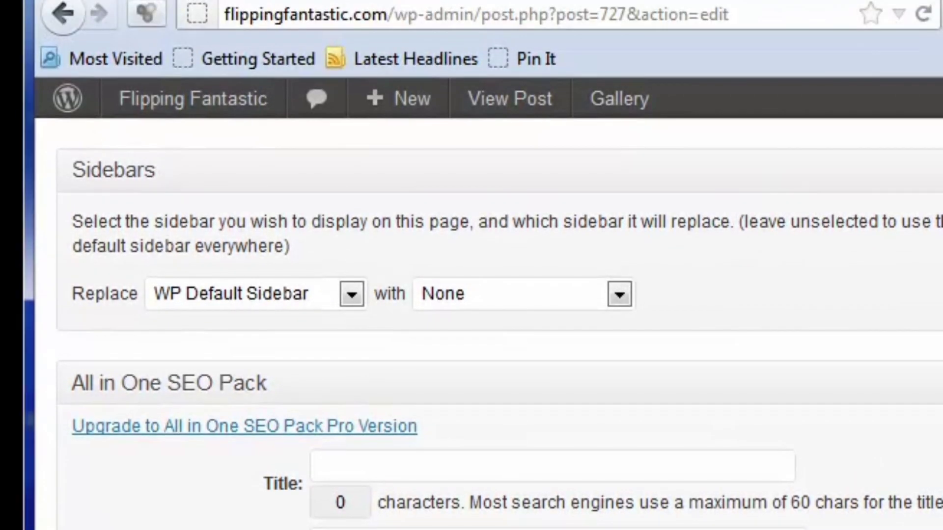
{"action": "scroll", "coordinate": [491, 266], "scroll_direction": "up", "scroll_amount": 10}
{"action": "scroll", "coordinate": [491, 265], "scroll_direction": "up", "scroll_amount": 10}
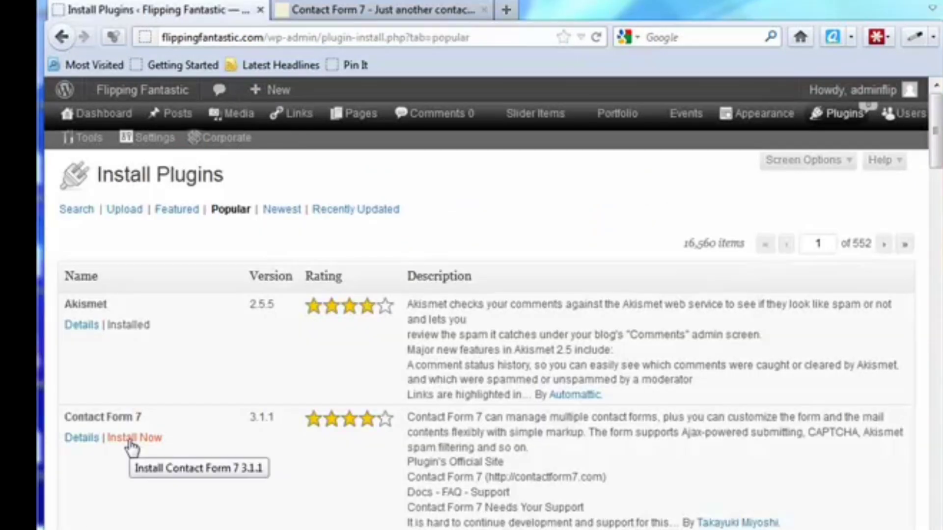
Step: Install the Contact Form 7 plugin from the popular plugins list and activate it
{"action": "left_click", "coordinate": [132, 438]}
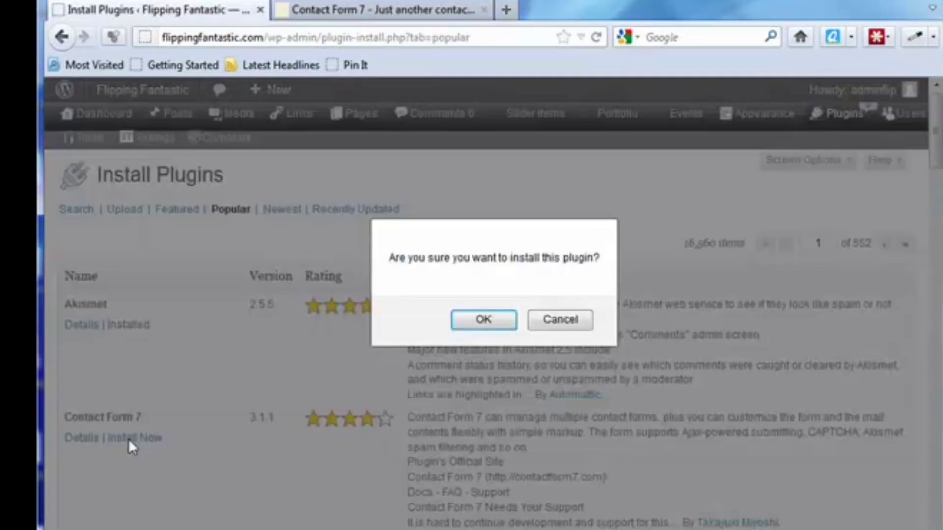
{"action": "left_click", "coordinate": [483, 320]}
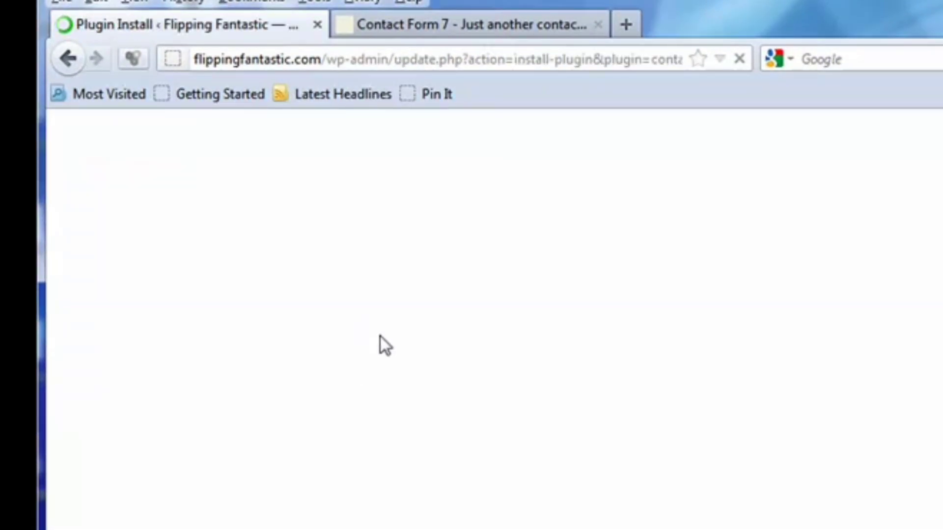
{"action": "left_click", "coordinate": [115, 409]}
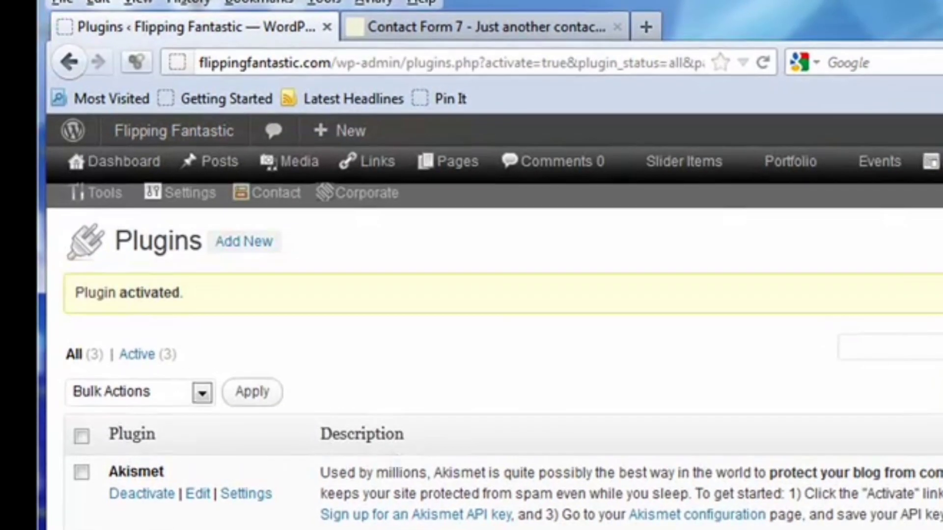
Step: Open the Contact Form 7 settings and look through the field types offered for generating form tags
{"action": "left_click", "coordinate": [278, 203]}
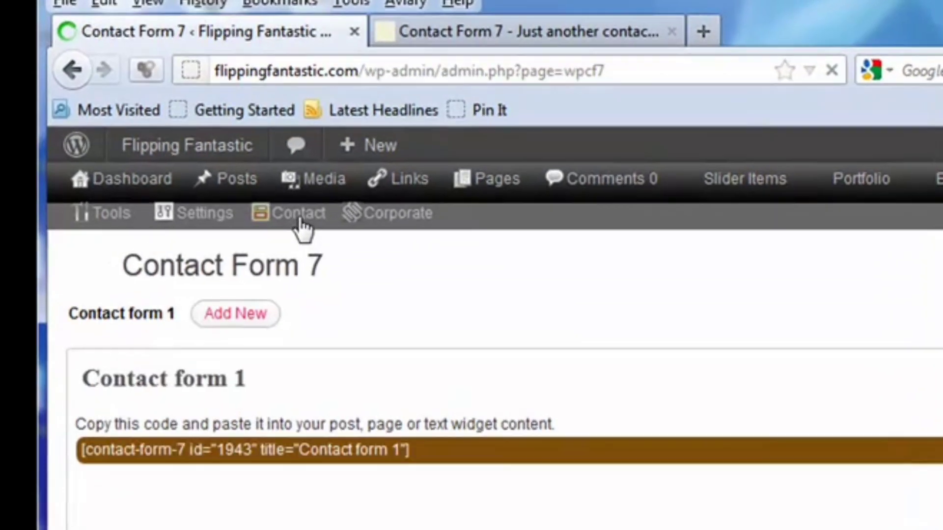
{"action": "scroll", "coordinate": [302, 229], "scroll_direction": "down", "scroll_amount": 5}
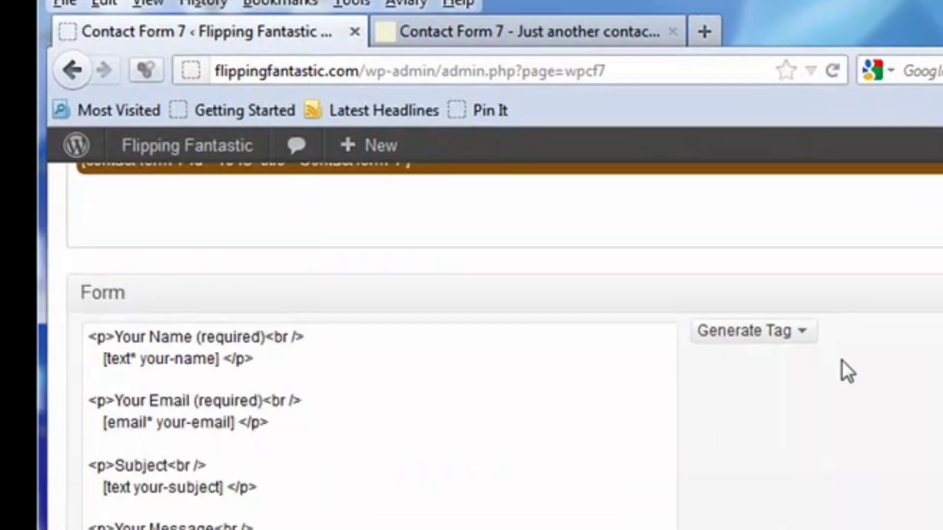
{"action": "left_click", "coordinate": [808, 338]}
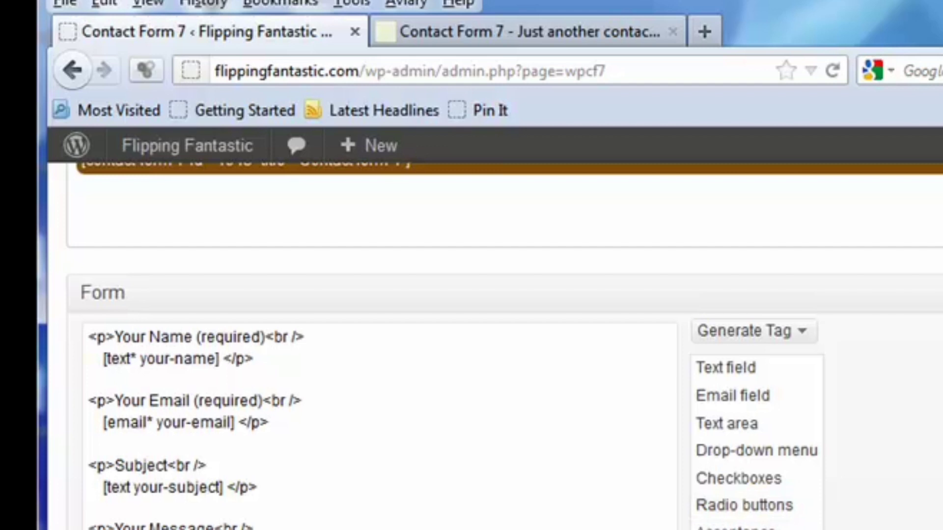
{"action": "scroll", "coordinate": [437, 478], "scroll_direction": "up", "scroll_amount": 5}
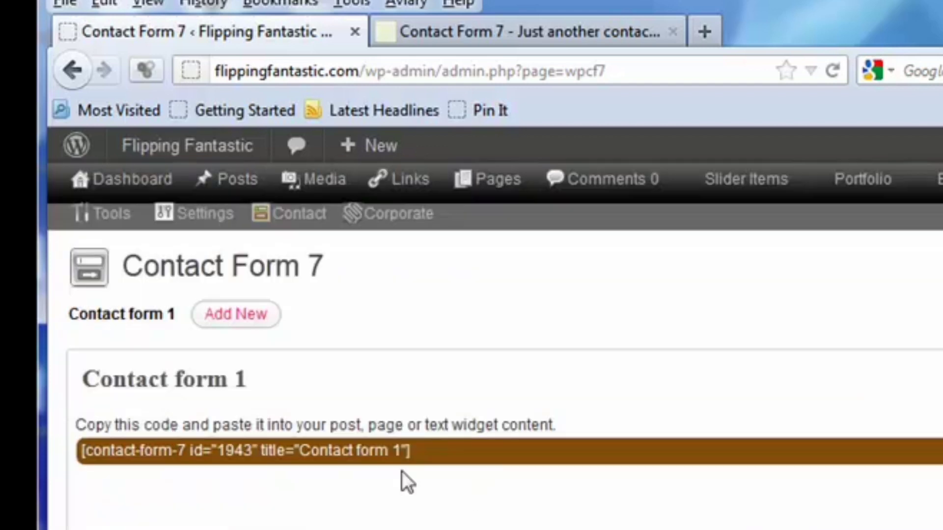
Step: Check the mail recipient settings of Contact form 1 and copy the form's shortcode
{"action": "left_click", "coordinate": [368, 450]}
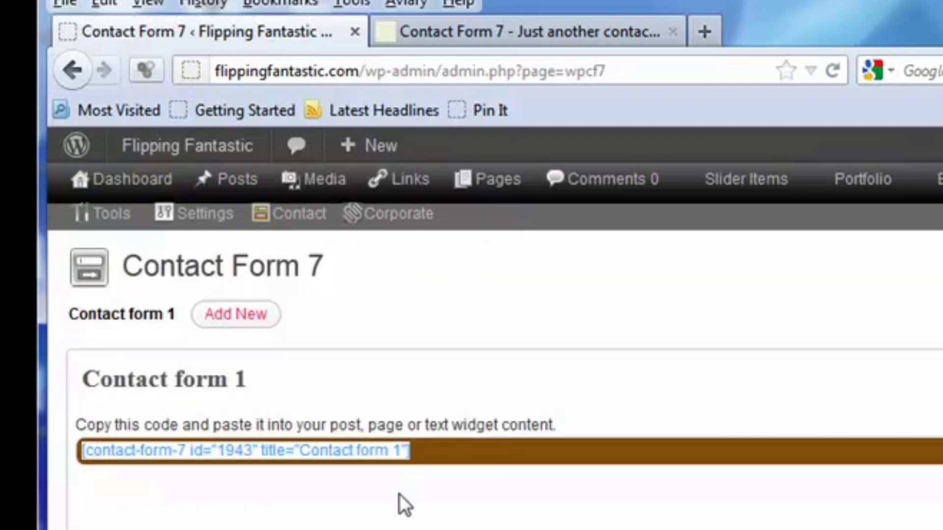
{"action": "scroll", "coordinate": [432, 519], "scroll_direction": "down", "scroll_amount": 10}
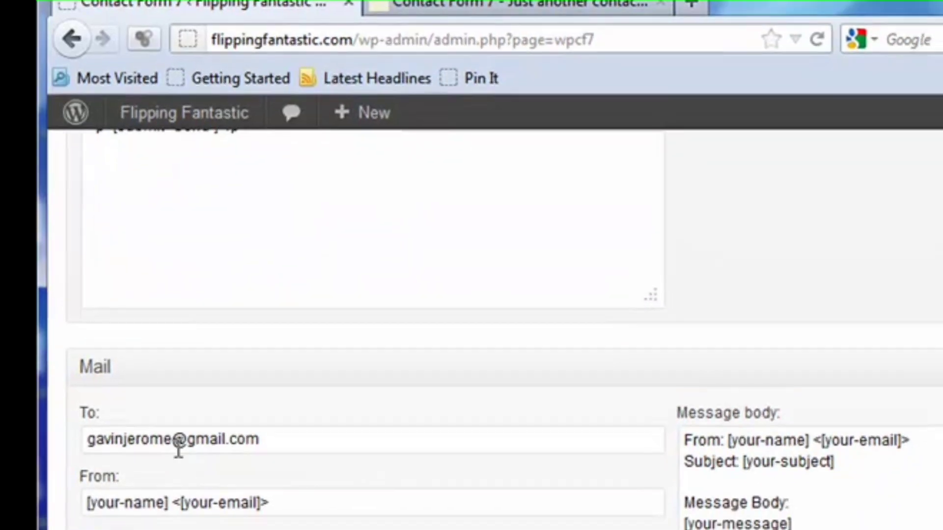
{"action": "scroll", "coordinate": [326, 486], "scroll_direction": "up", "scroll_amount": 10}
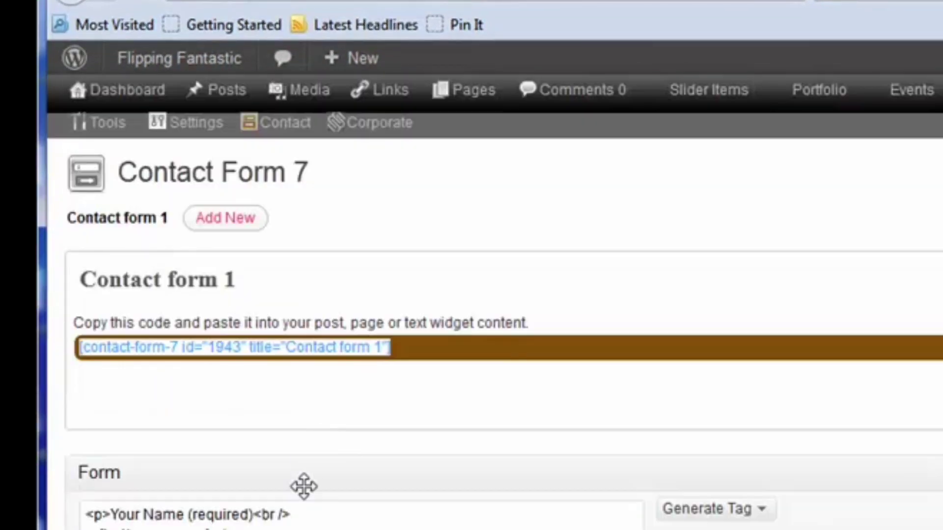
{"action": "scroll", "coordinate": [304, 487], "scroll_direction": "down", "scroll_amount": 5}
{"action": "scroll", "coordinate": [299, 391], "scroll_direction": "up", "scroll_amount": 5}
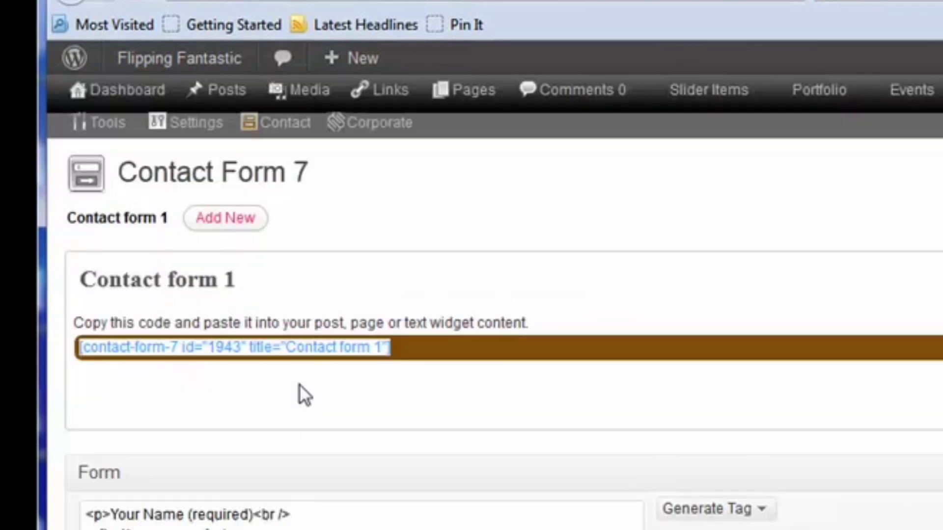
{"action": "right_click", "coordinate": [289, 348]}
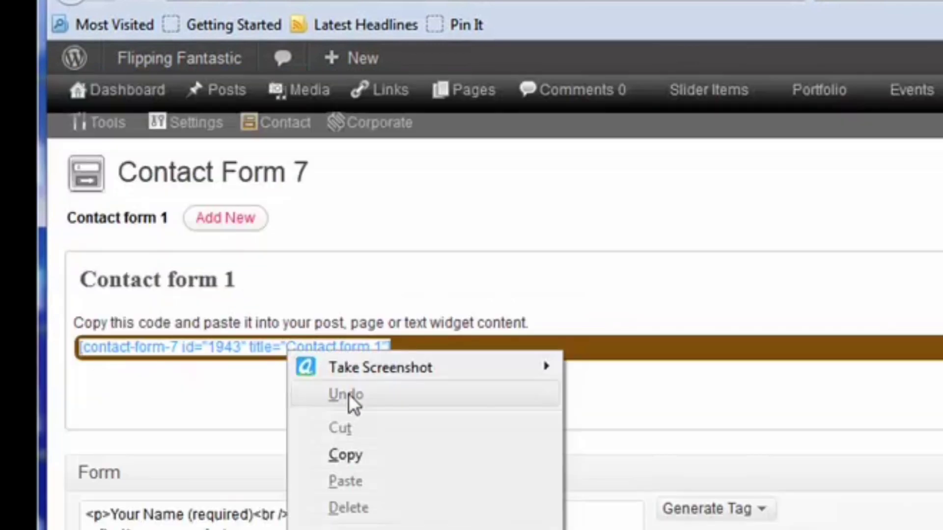
{"action": "left_click", "coordinate": [367, 455]}
Step: Create a new page titled "Contact Form 7 Demo"
{"action": "mouse_move", "coordinate": [479, 104]}
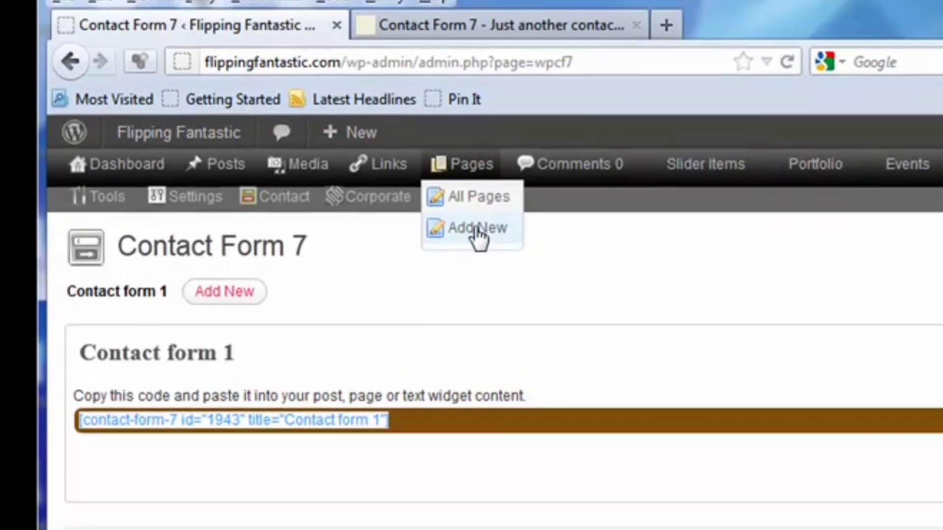
{"action": "left_click", "coordinate": [477, 229]}
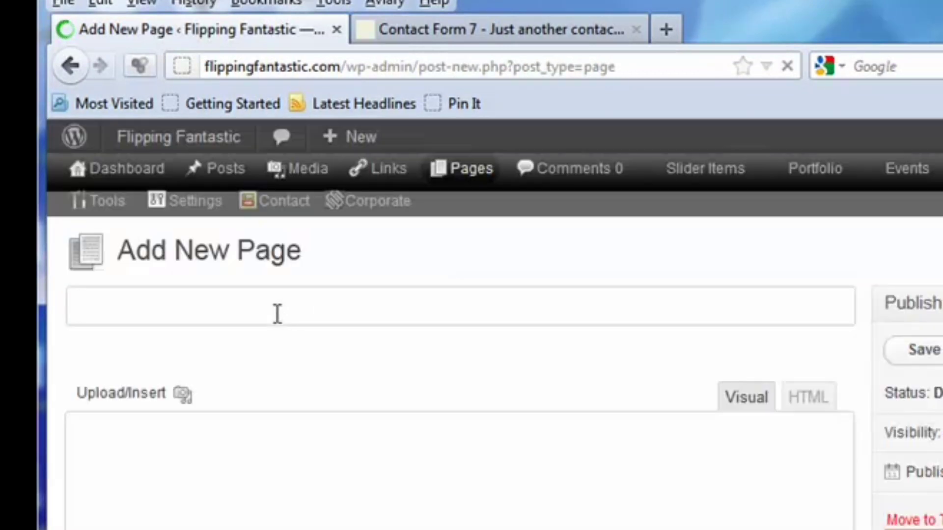
{"action": "type", "text": "Cont"}
{"action": "key", "text": "BackSpace"}
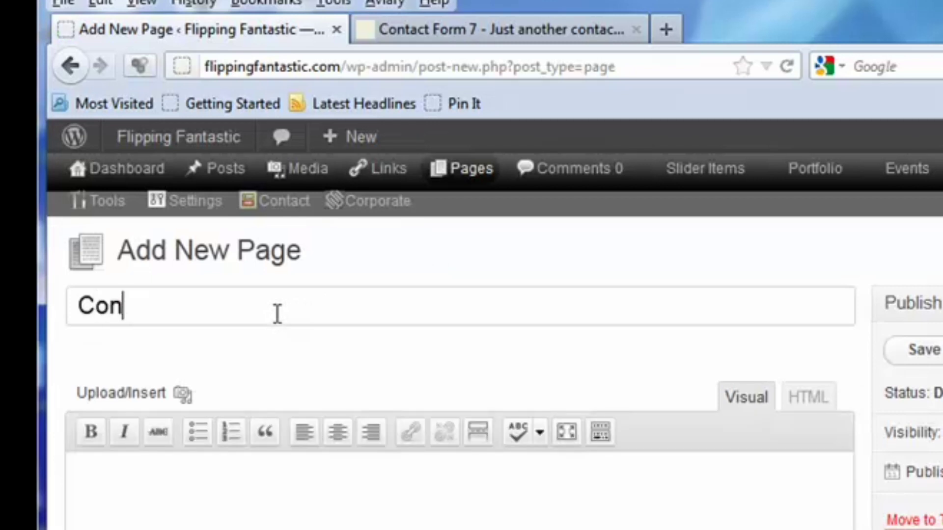
{"action": "type", "text": "tact Form "}
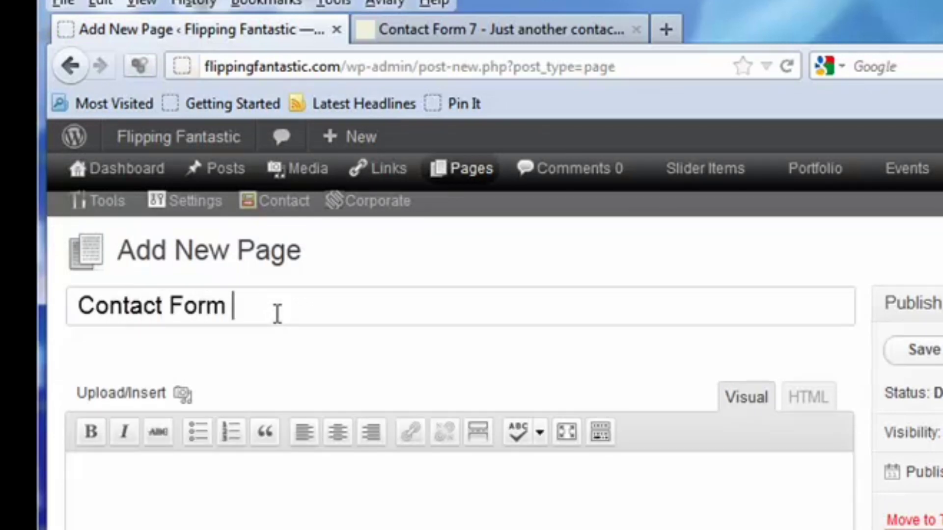
{"action": "type", "text": "7 Demio"}
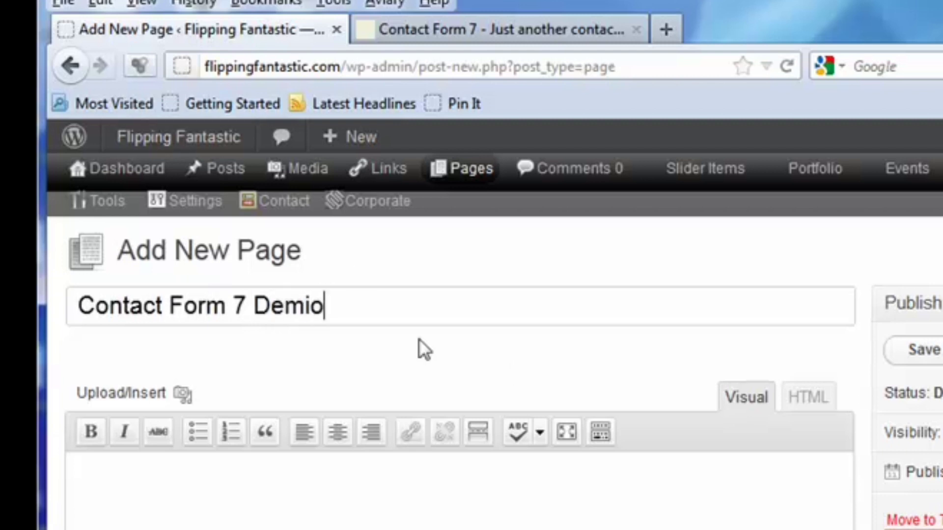
{"action": "key", "text": "BackSpace"}
{"action": "key", "text": "BackSpace"}
{"action": "type", "text": "o"}
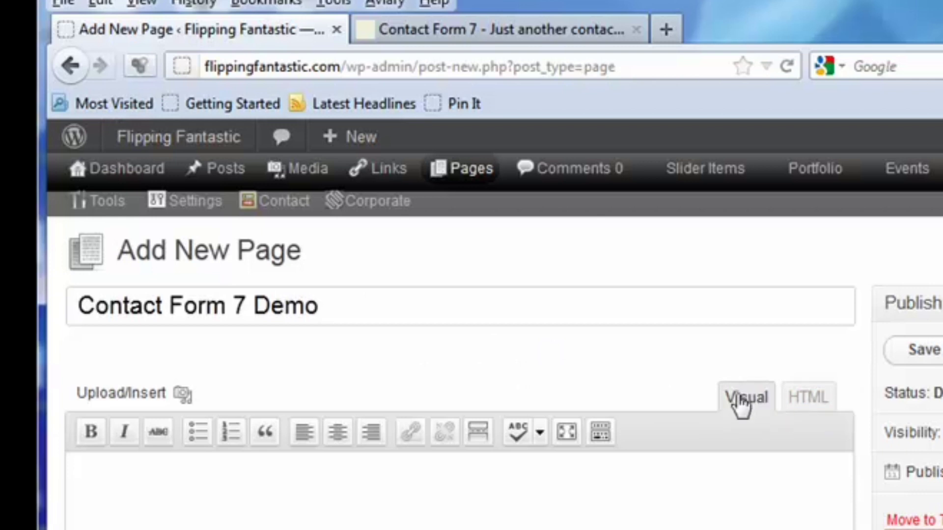
Step: Paste the copied contact form shortcode into the page content in HTML mode and publish the page
{"action": "left_click", "coordinate": [801, 405]}
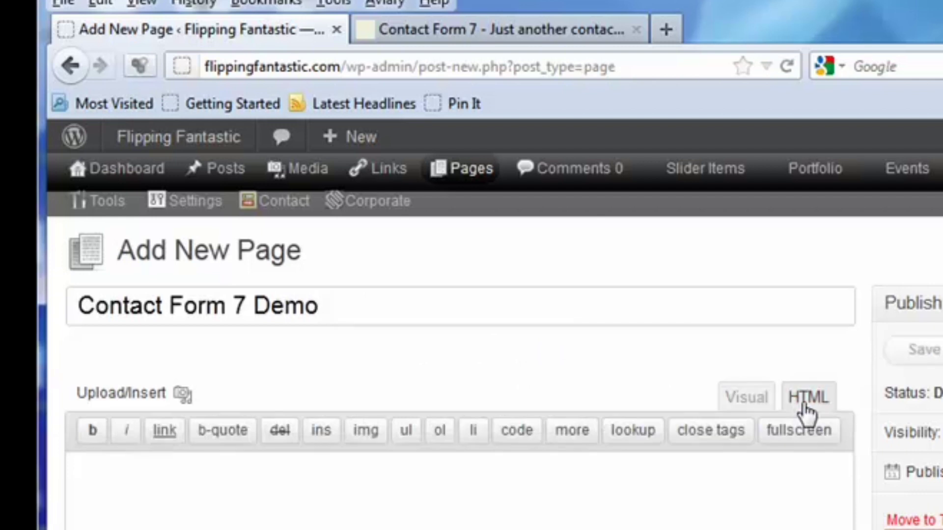
{"action": "left_click", "coordinate": [755, 412]}
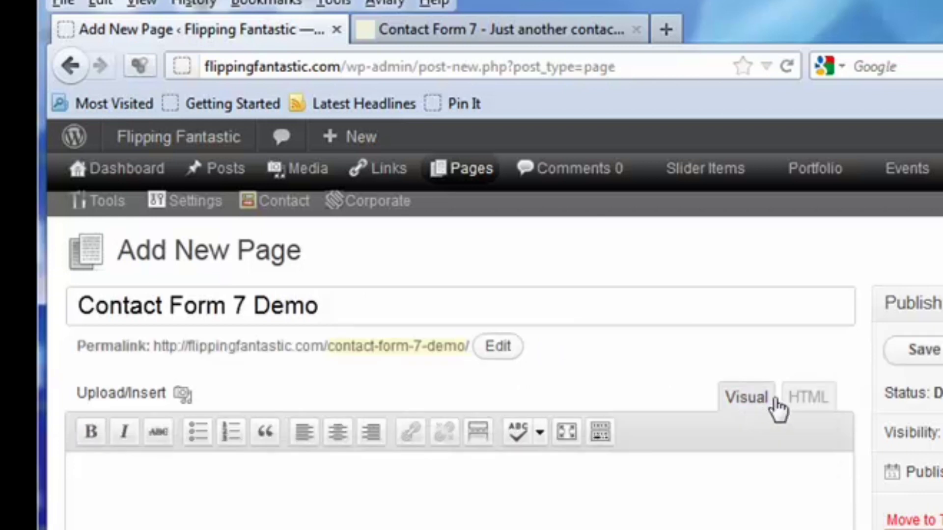
{"action": "left_click", "coordinate": [807, 412]}
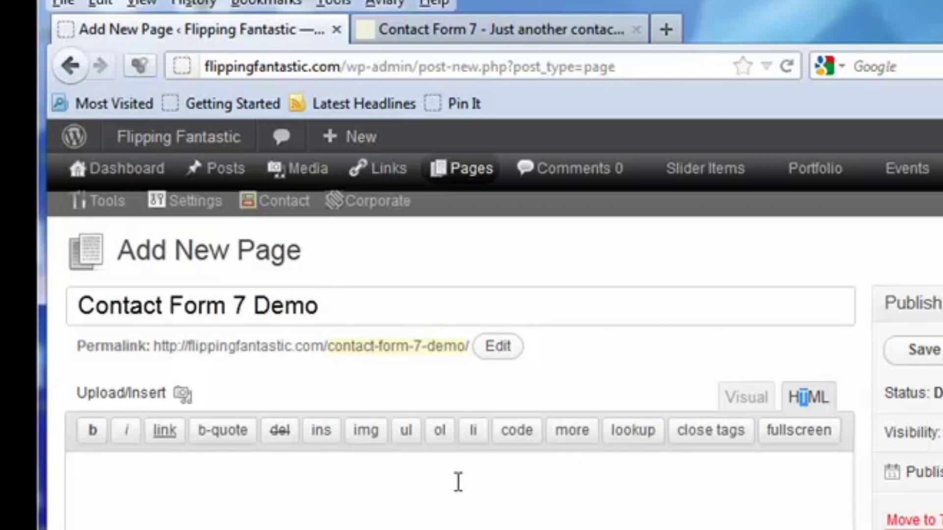
{"action": "left_click", "coordinate": [430, 482]}
{"action": "right_click", "coordinate": [430, 483]}
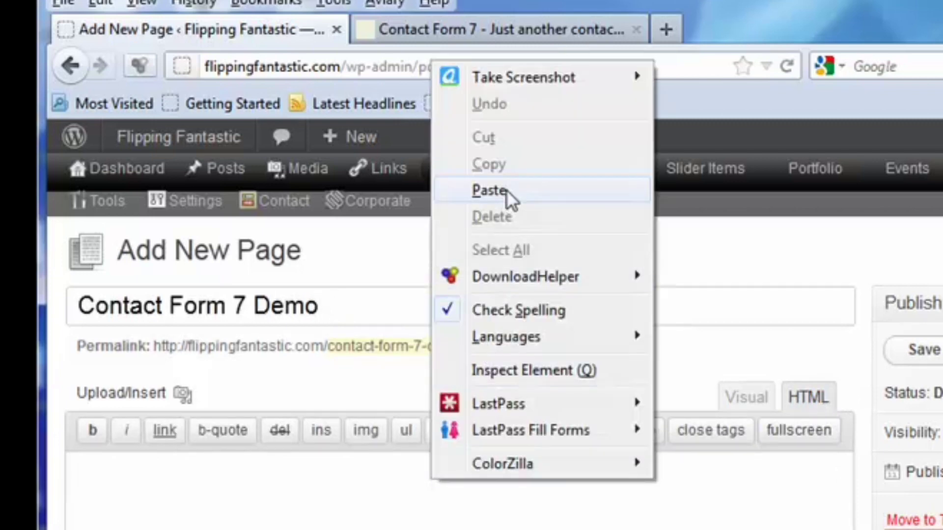
{"action": "left_click", "coordinate": [491, 190]}
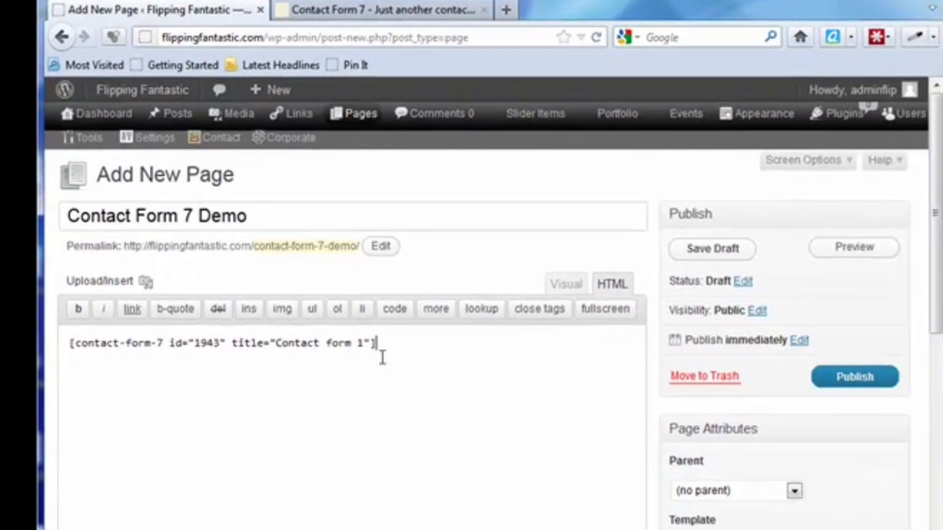
{"action": "left_click", "coordinate": [859, 384]}
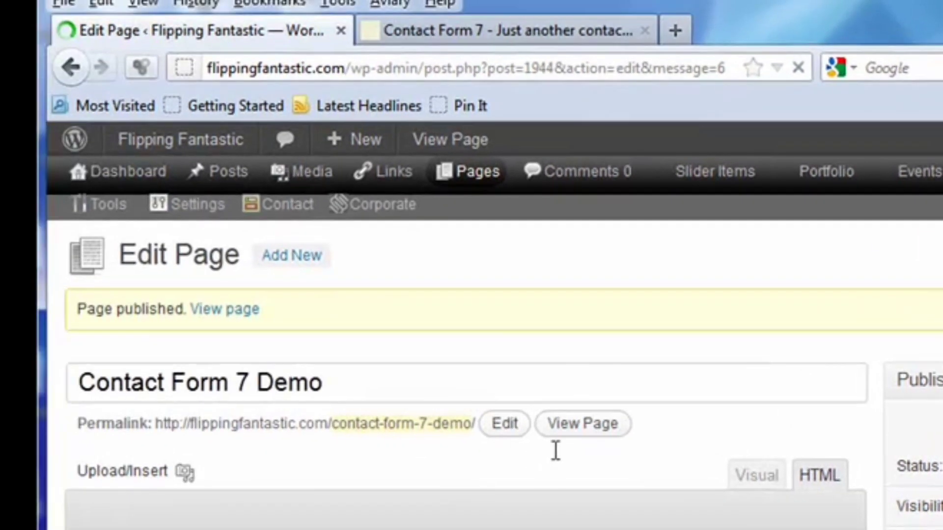
Step: View the published Contact Form 7 Demo page and examine the form's name, email, subject and message fields
{"action": "left_click", "coordinate": [595, 425]}
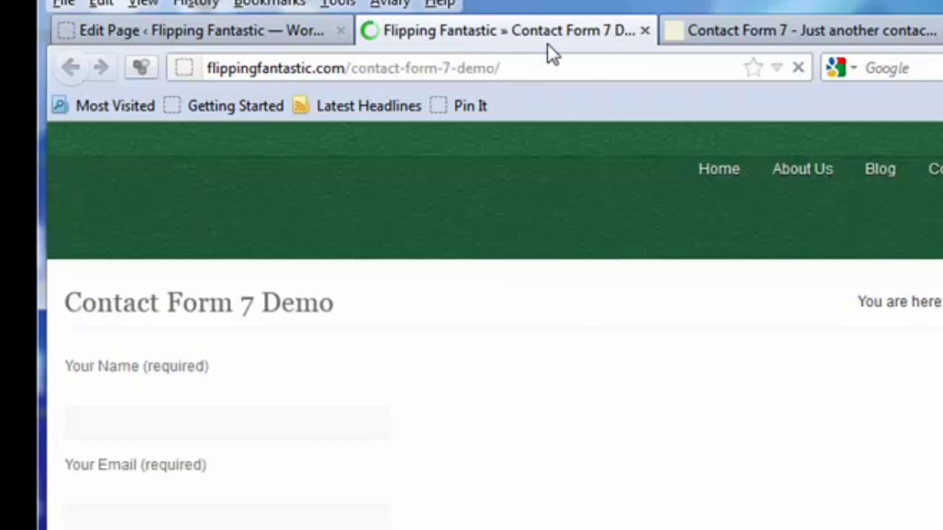
{"action": "scroll", "coordinate": [200, 452], "scroll_direction": "down", "scroll_amount": 5}
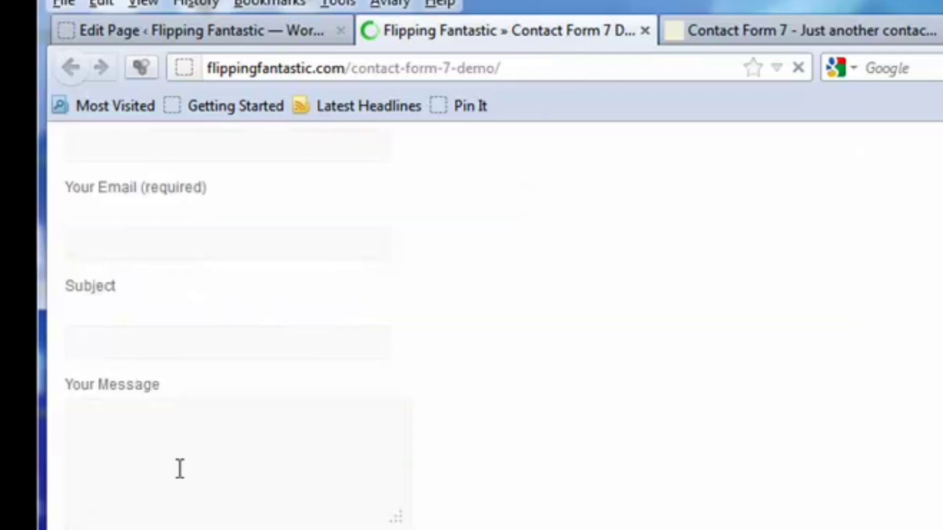
{"action": "scroll", "coordinate": [201, 490], "scroll_direction": "up", "scroll_amount": 5}
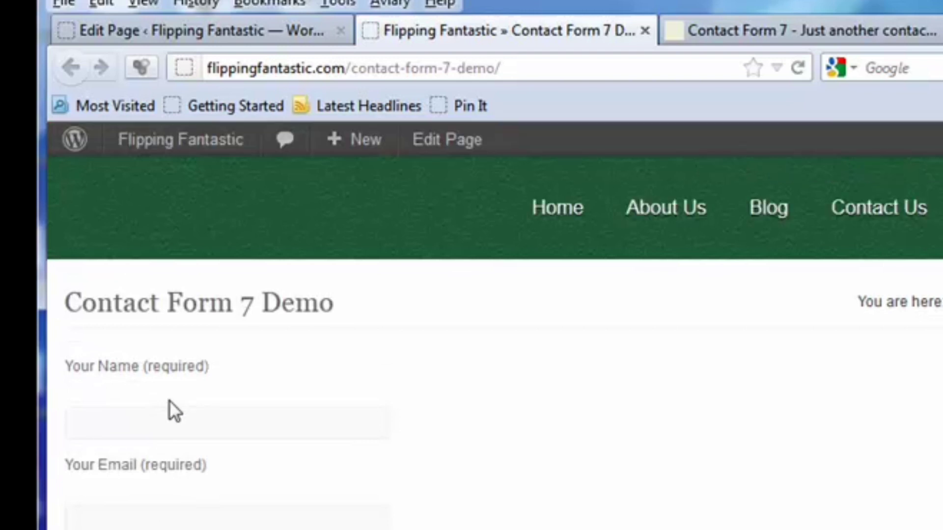
{"action": "scroll", "coordinate": [198, 406], "scroll_direction": "down", "scroll_amount": 5}
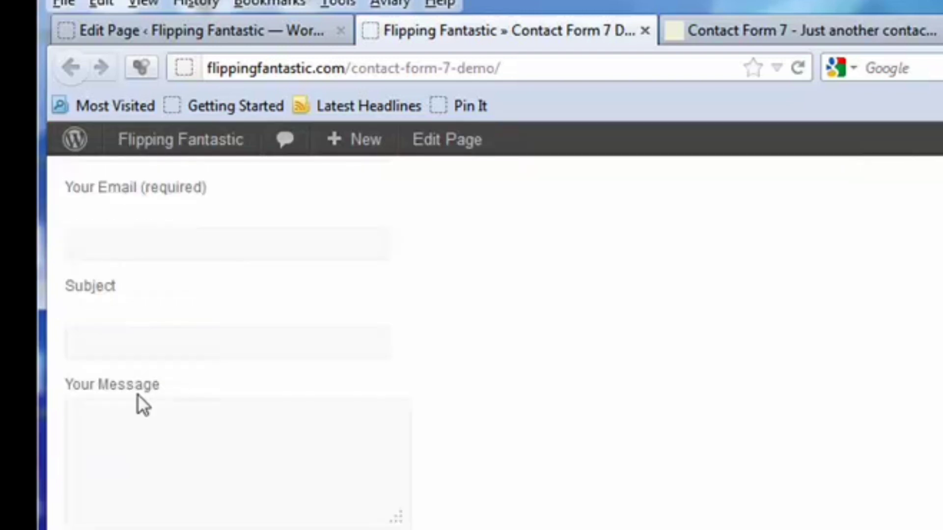
{"action": "scroll", "coordinate": [176, 475], "scroll_direction": "up", "scroll_amount": 5}
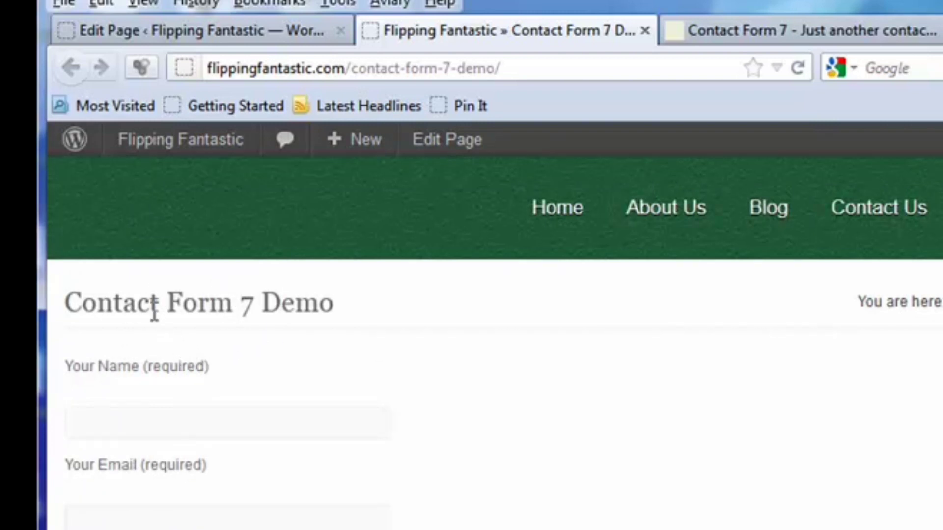
{"action": "scroll", "coordinate": [132, 307], "scroll_direction": "down", "scroll_amount": 3}
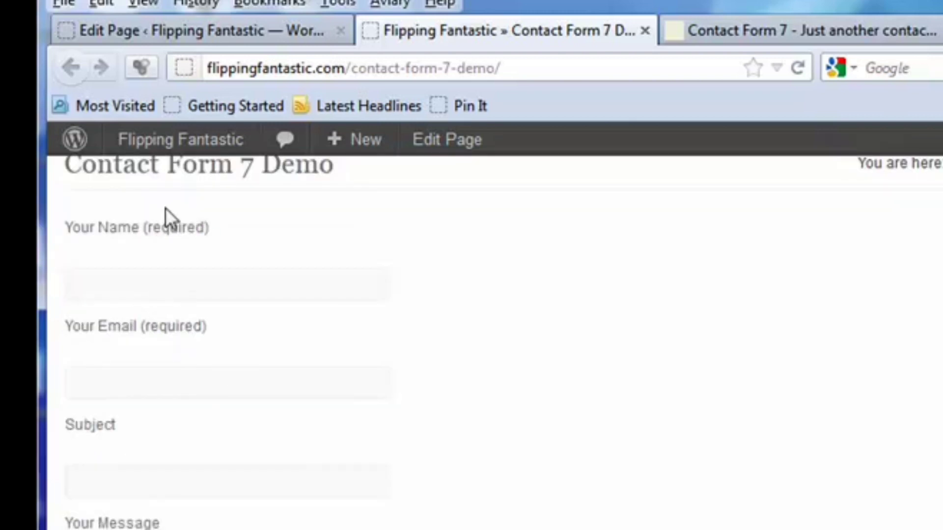
{"action": "scroll", "coordinate": [219, 486], "scroll_direction": "down", "scroll_amount": 3}
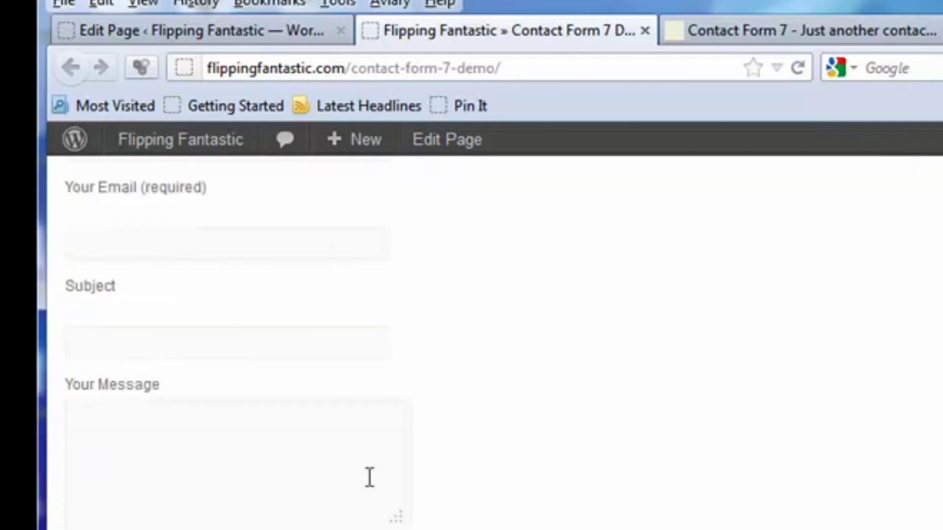
Step: Install the NextGEN Gallery plugin from the popular plugins, activate it, and check it in the installed plugins list
{"action": "scroll", "coordinate": [369, 477], "scroll_direction": "up", "scroll_amount": 6}
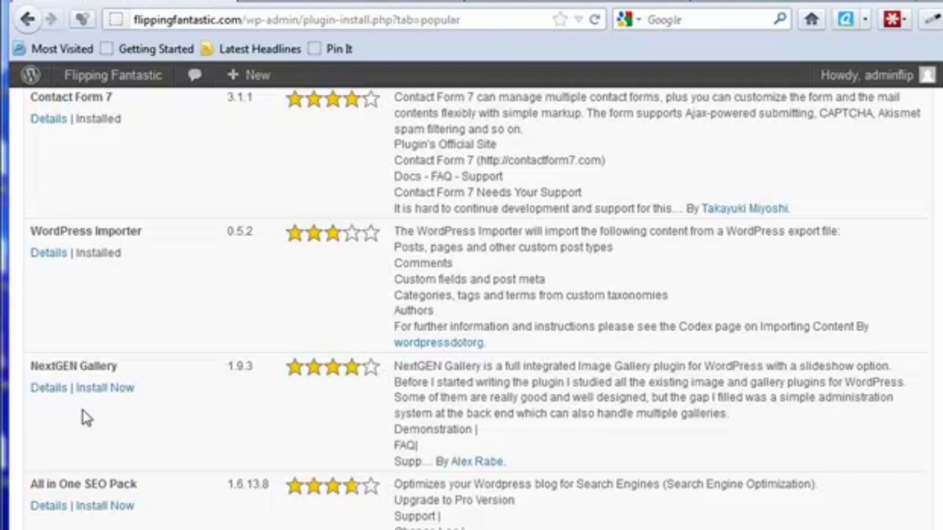
{"action": "left_click", "coordinate": [104, 389]}
{"action": "left_click", "coordinate": [474, 318]}
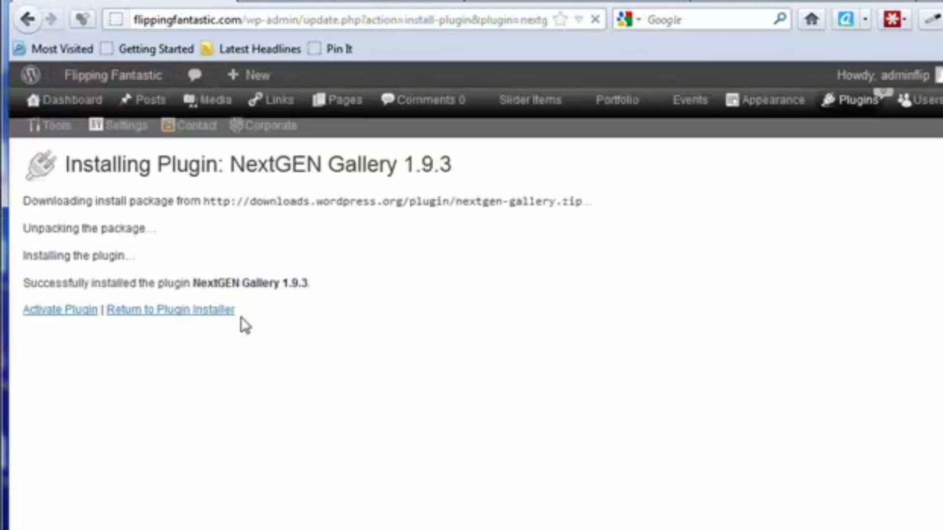
{"action": "left_click", "coordinate": [74, 320]}
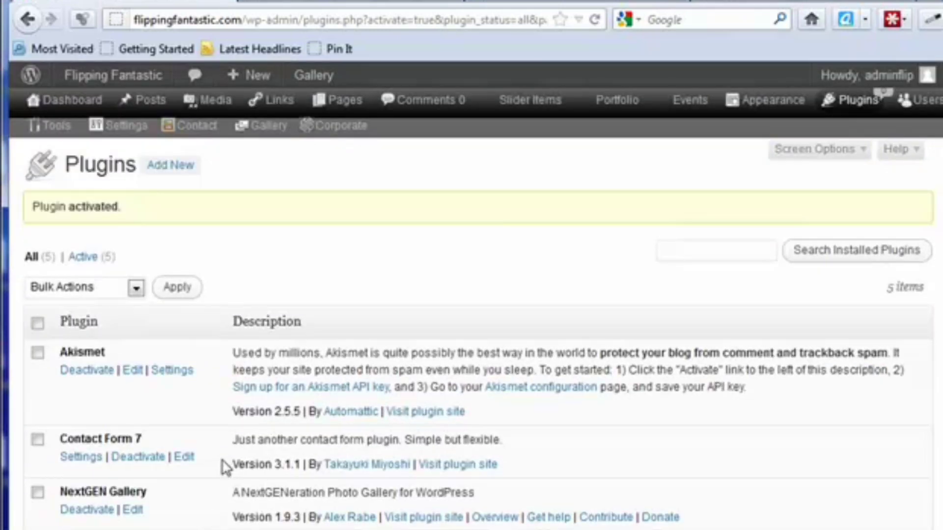
{"action": "scroll", "coordinate": [221, 464], "scroll_direction": "down", "scroll_amount": 3}
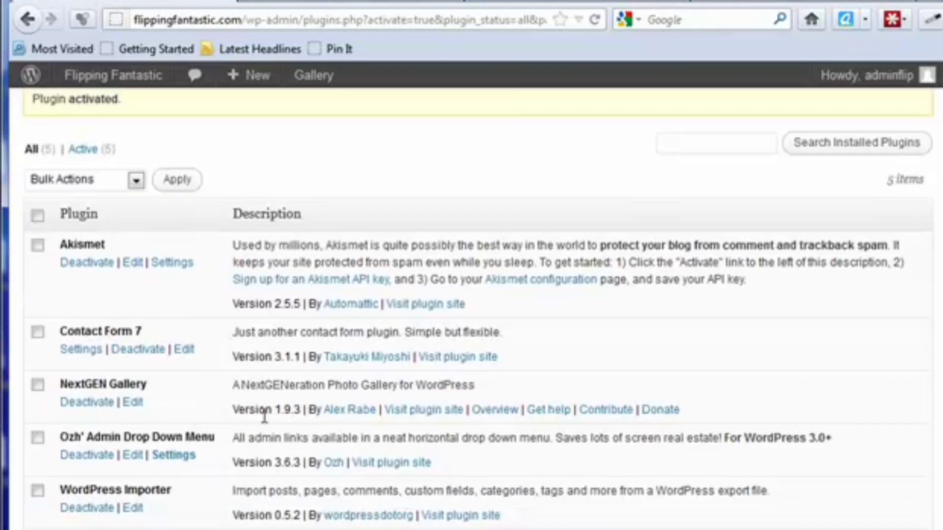
{"action": "scroll", "coordinate": [266, 417], "scroll_direction": "up", "scroll_amount": 3}
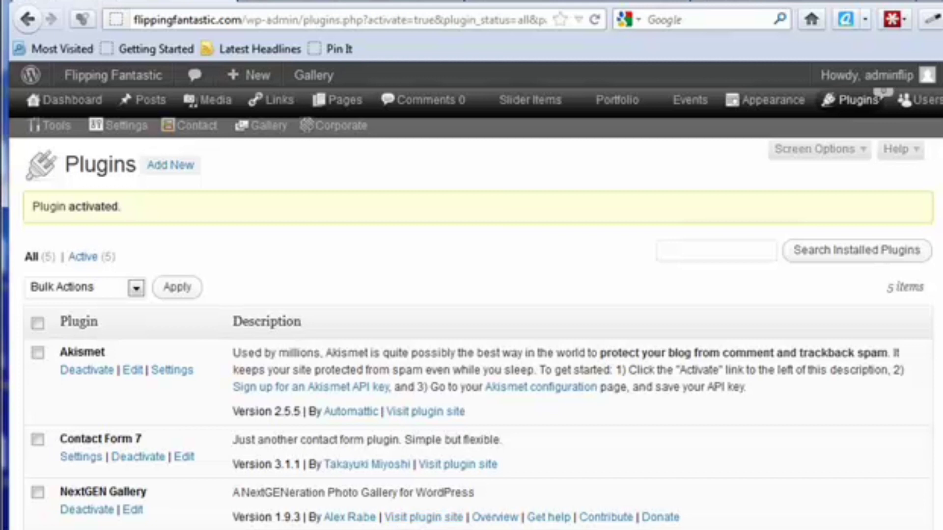
{"action": "mouse_move", "coordinate": [265, 131]}
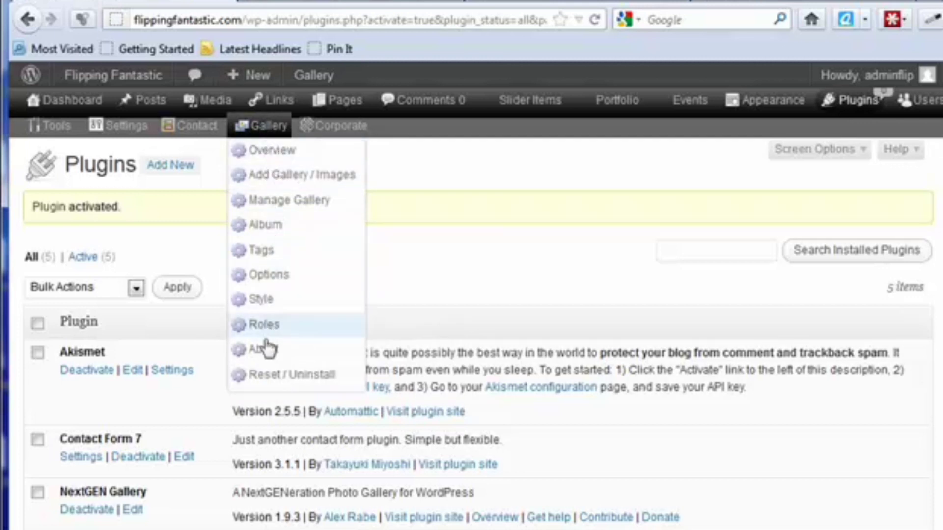
Step: Look over the slideshow on the NextGEN Gallery demo site and the photo sets on the mg-a.ch/photos example page
{"action": "left_click", "coordinate": [352, 3]}
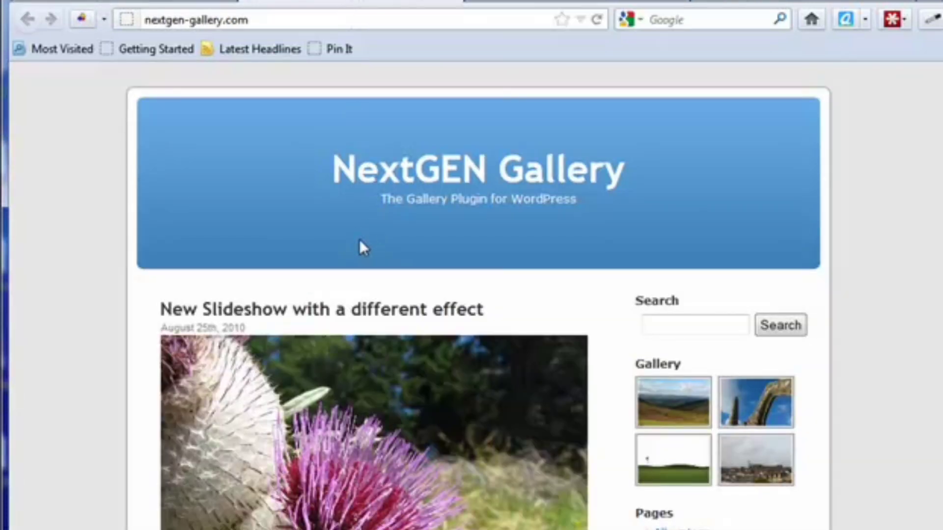
{"action": "scroll", "coordinate": [360, 243], "scroll_direction": "down", "scroll_amount": 3}
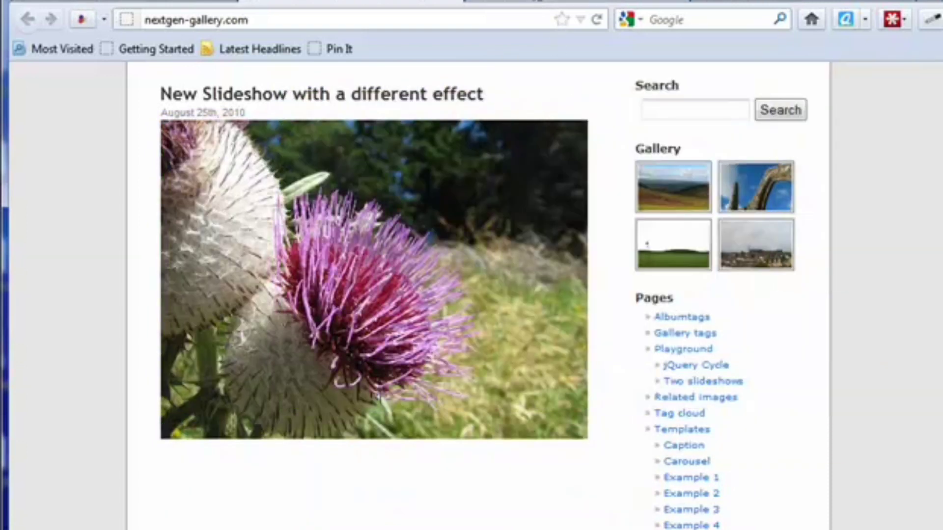
{"action": "left_click", "coordinate": [541, 1]}
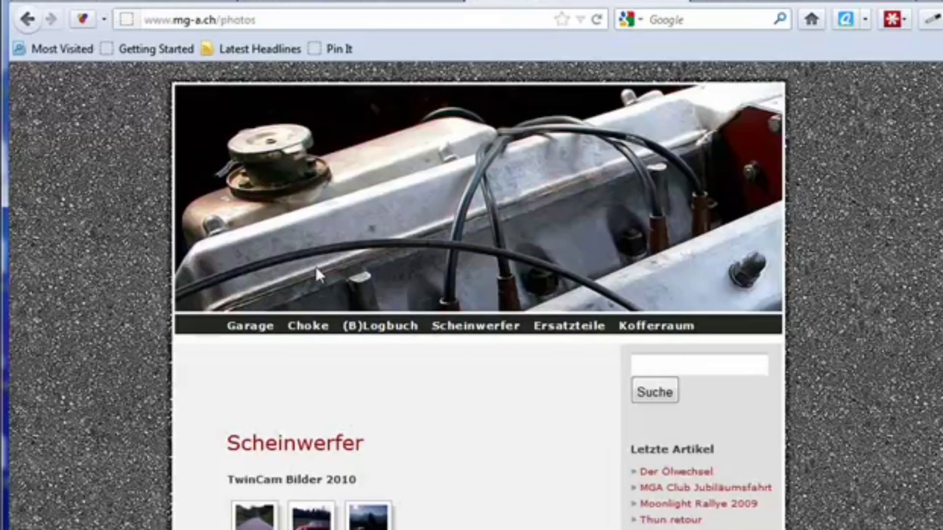
{"action": "scroll", "coordinate": [448, 410], "scroll_direction": "down", "scroll_amount": 2}
{"action": "scroll", "coordinate": [450, 405], "scroll_direction": "down", "scroll_amount": 6}
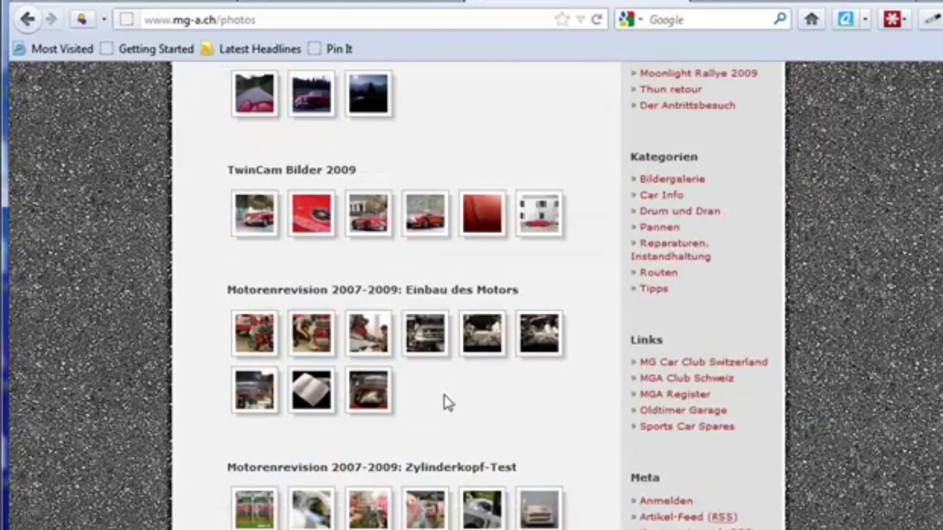
Step: View enlarged photos from the engine installation set and the TwinCam Bilder 2010 set
{"action": "left_click", "coordinate": [319, 347]}
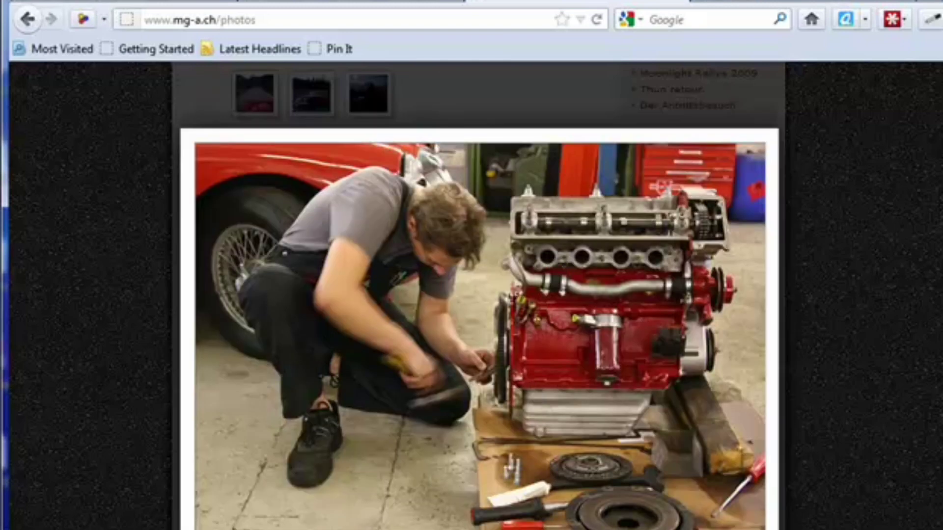
{"action": "left_click", "coordinate": [432, 204]}
{"action": "left_click", "coordinate": [375, 97]}
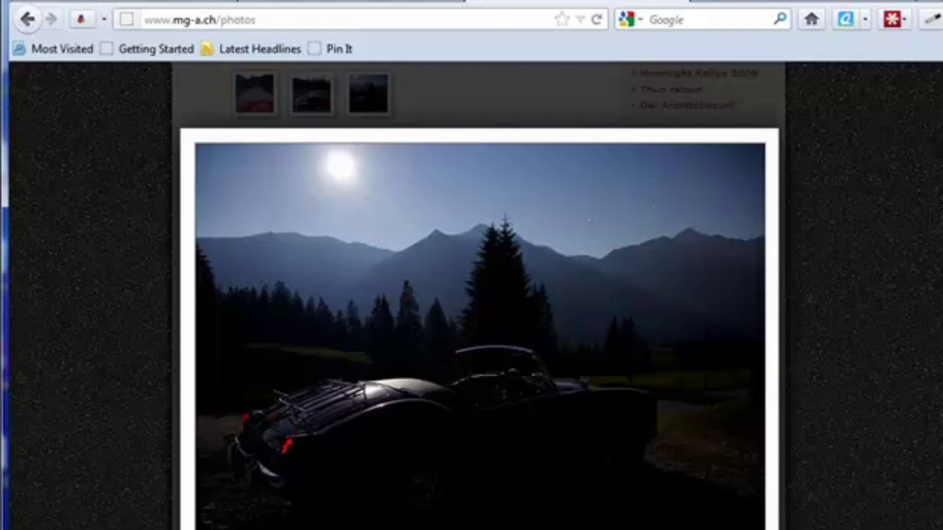
{"action": "left_click", "coordinate": [561, 400]}
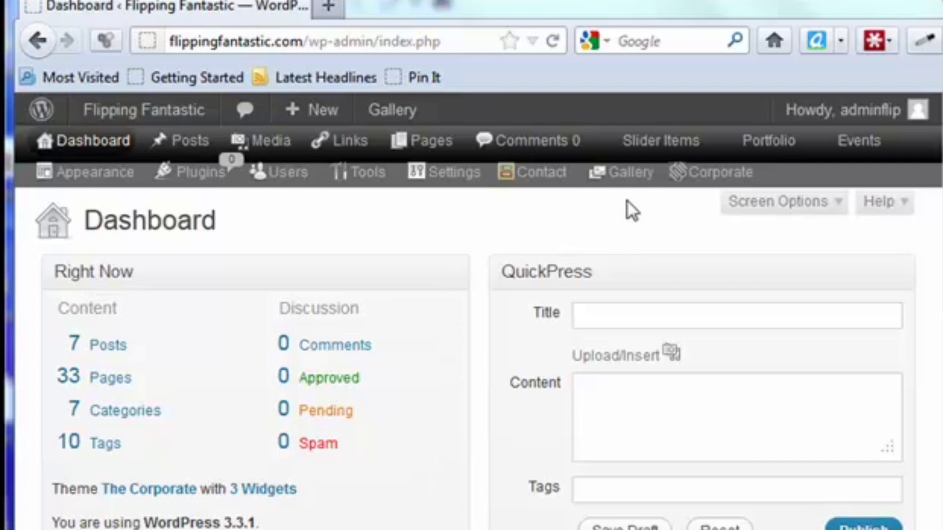
Step: Review the ways to add gallery images: uploading into 2 - sample-pictures, uploading a zip file, and importing an image folder
{"action": "mouse_move", "coordinate": [630, 189]}
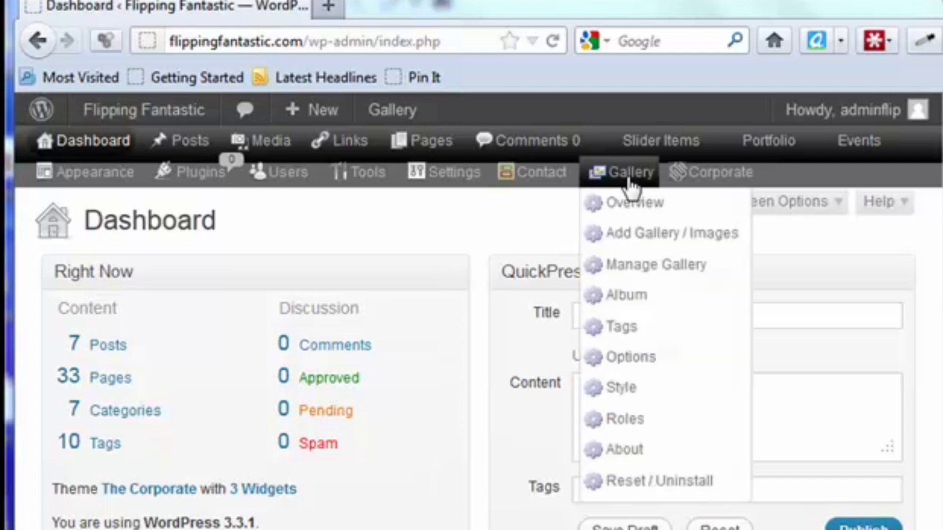
{"action": "left_click", "coordinate": [643, 236]}
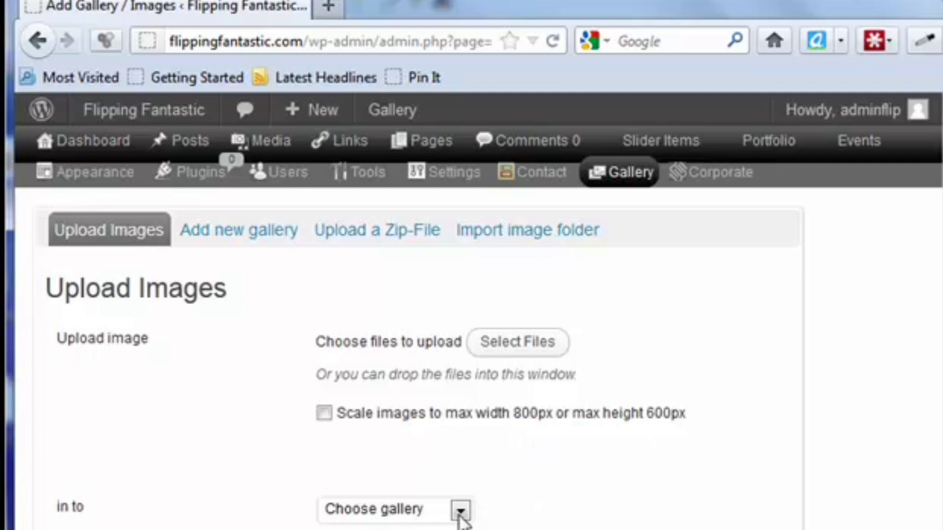
{"action": "left_click", "coordinate": [386, 507]}
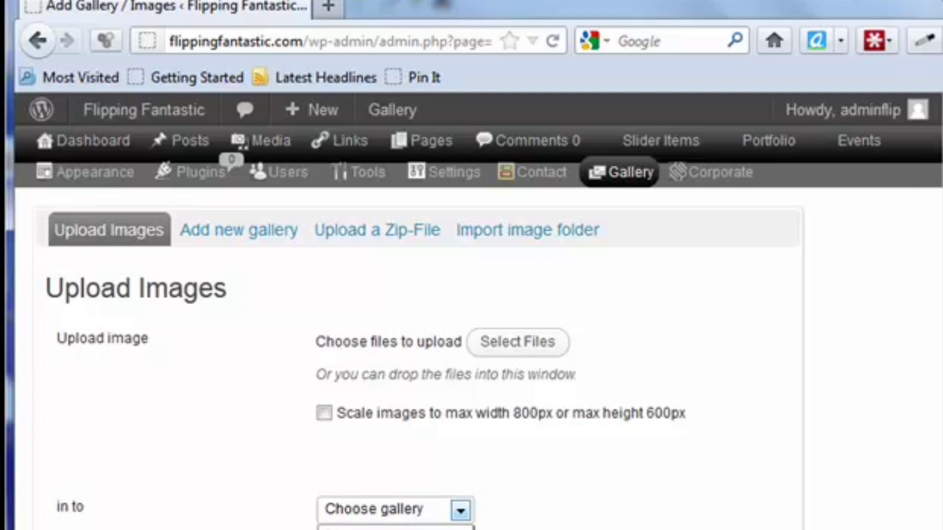
{"action": "left_click", "coordinate": [393, 529]}
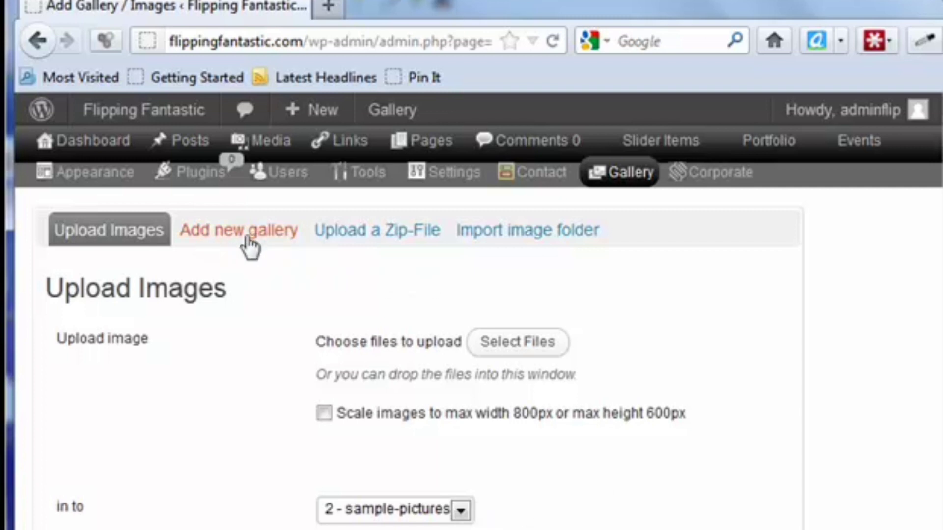
{"action": "left_click", "coordinate": [367, 241]}
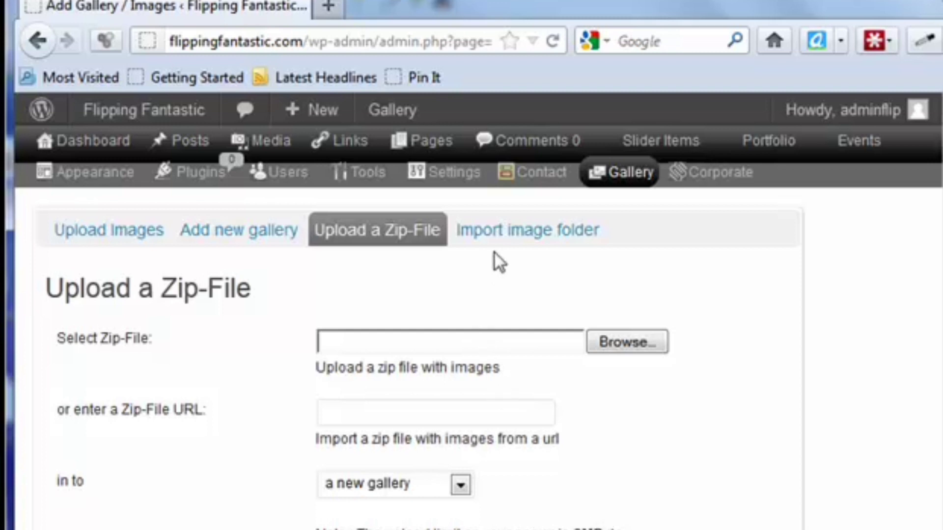
{"action": "left_click", "coordinate": [501, 233]}
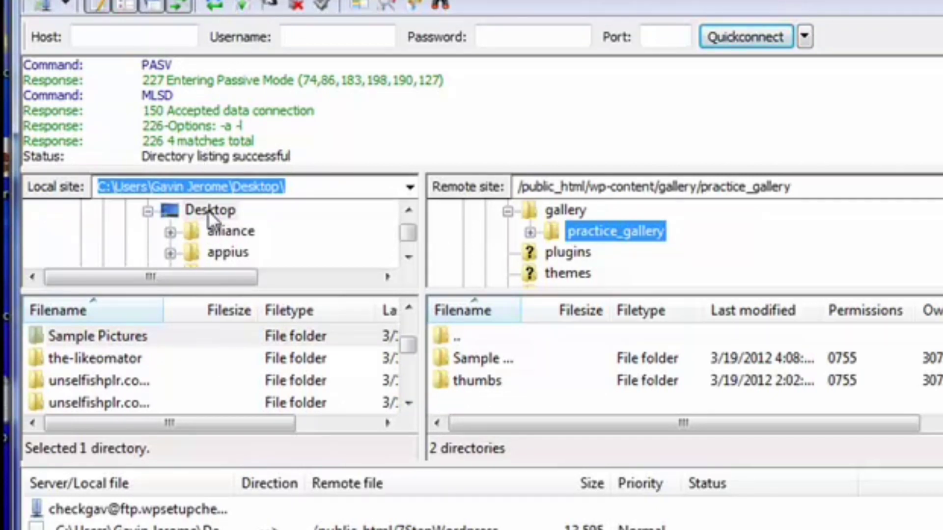
Step: Switch to the FTP client, locate the local Sample Pictures folder, and examine its copy in wp-content/gallery/practice_gallery on the server
{"action": "left_click", "coordinate": [105, 339]}
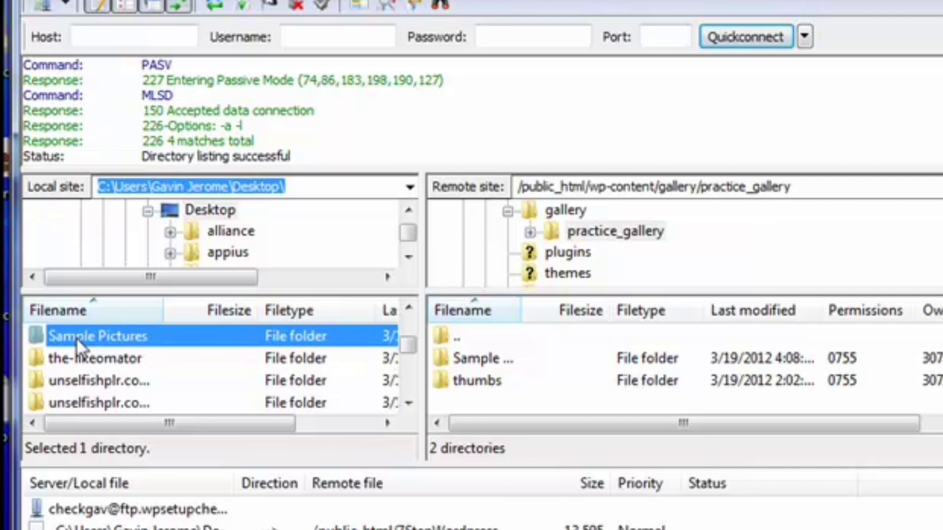
{"action": "left_click", "coordinate": [561, 212]}
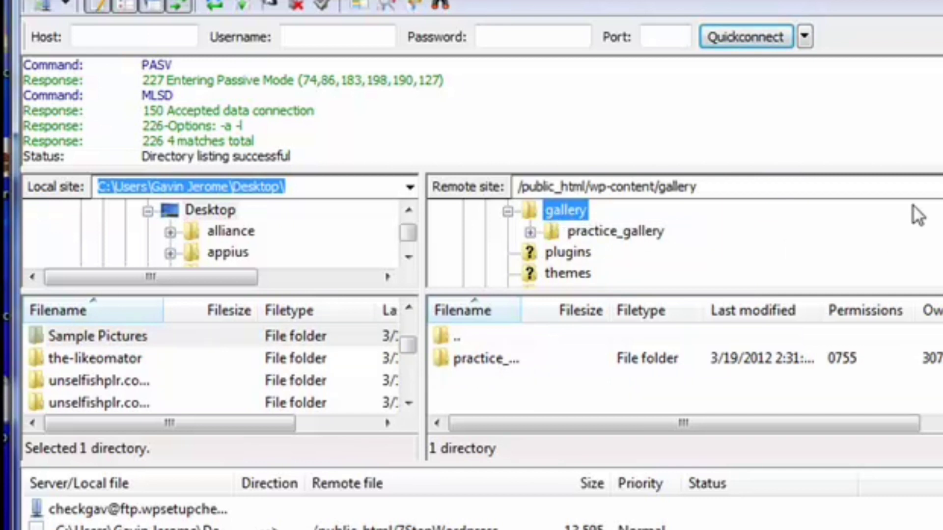
{"action": "scroll", "coordinate": [921, 219], "scroll_direction": "up", "scroll_amount": 1}
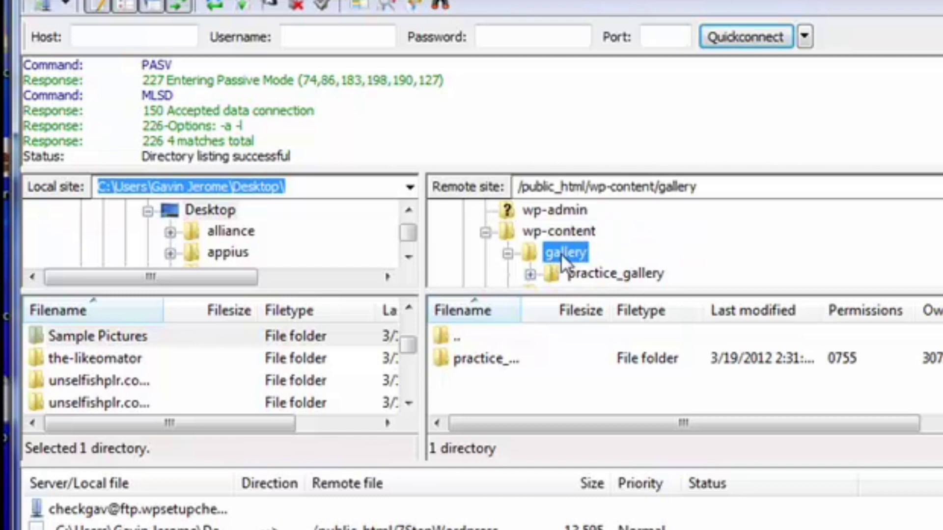
{"action": "left_click", "coordinate": [595, 280]}
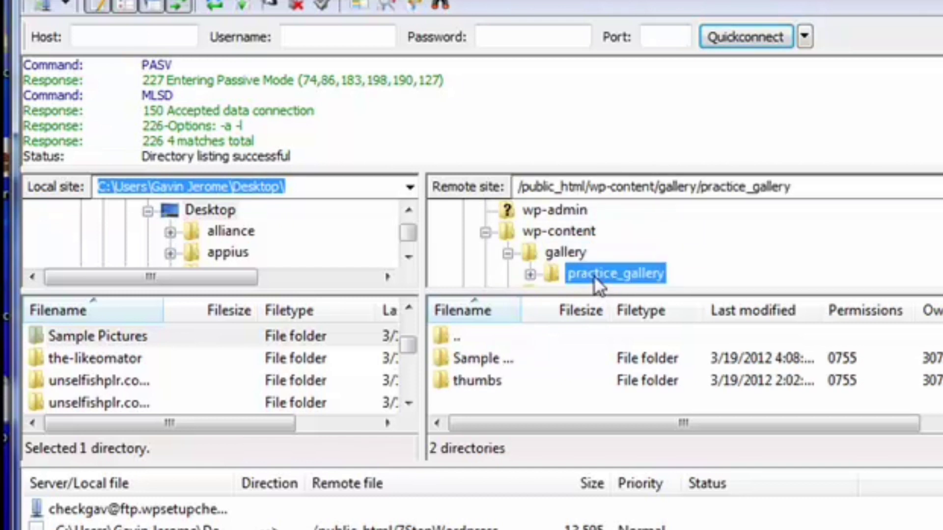
{"action": "left_click", "coordinate": [531, 274]}
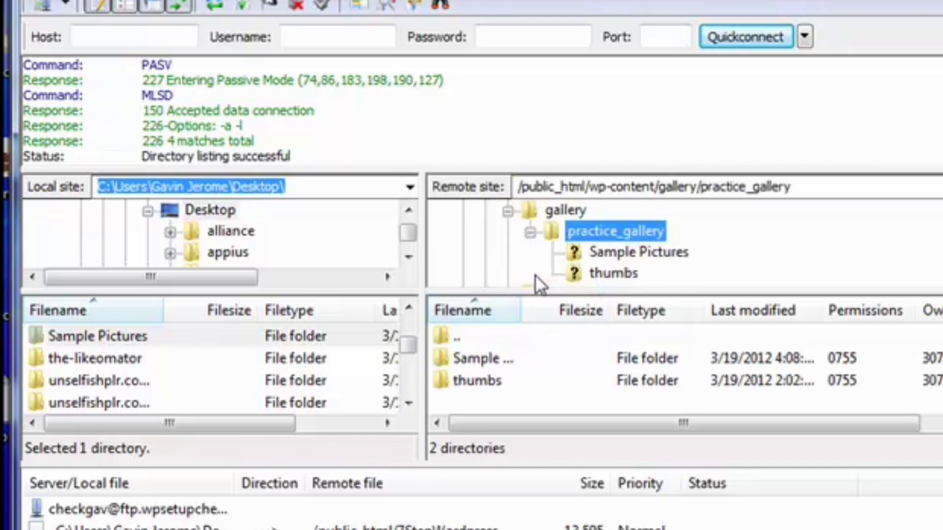
{"action": "left_click", "coordinate": [621, 254]}
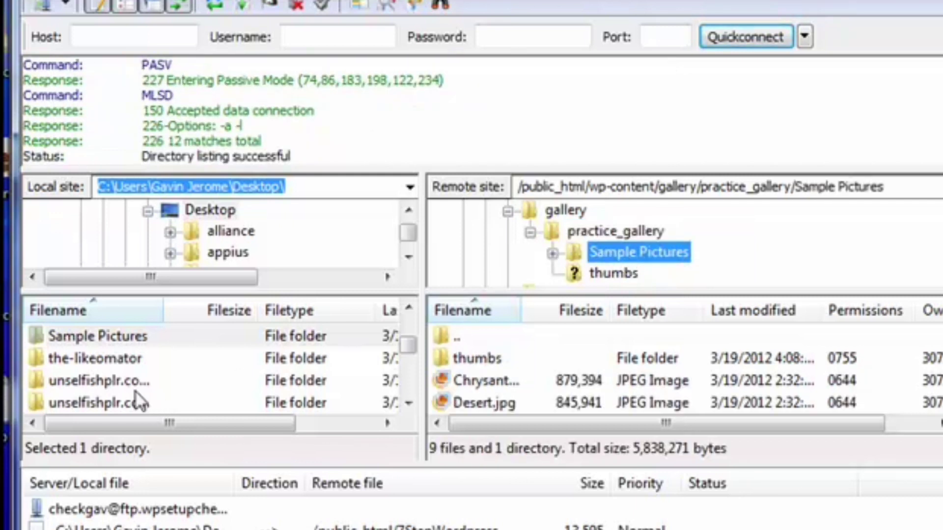
{"action": "right_click", "coordinate": [105, 335]}
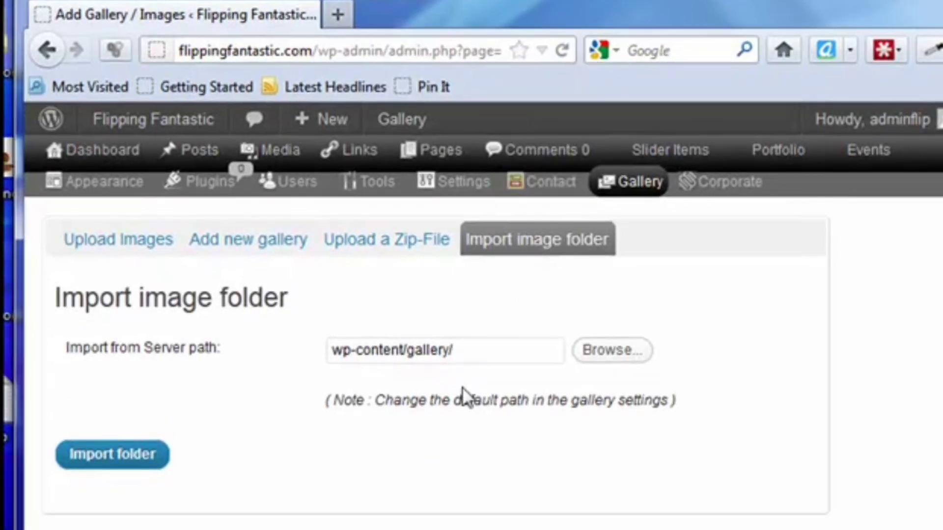
Step: Back in WordPress, choose the Sample Pictures folder inside practice_gallery as the server path for the image folder import
{"action": "left_click", "coordinate": [604, 364]}
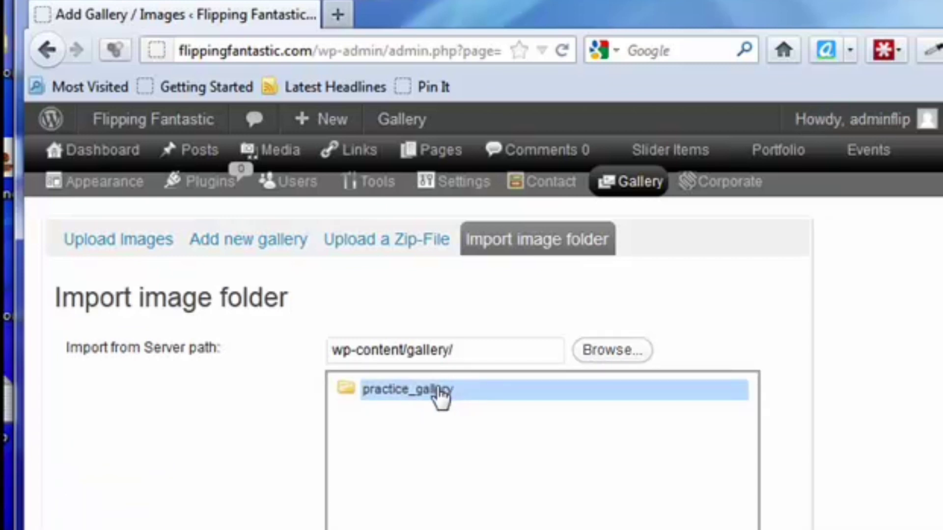
{"action": "left_click", "coordinate": [436, 389]}
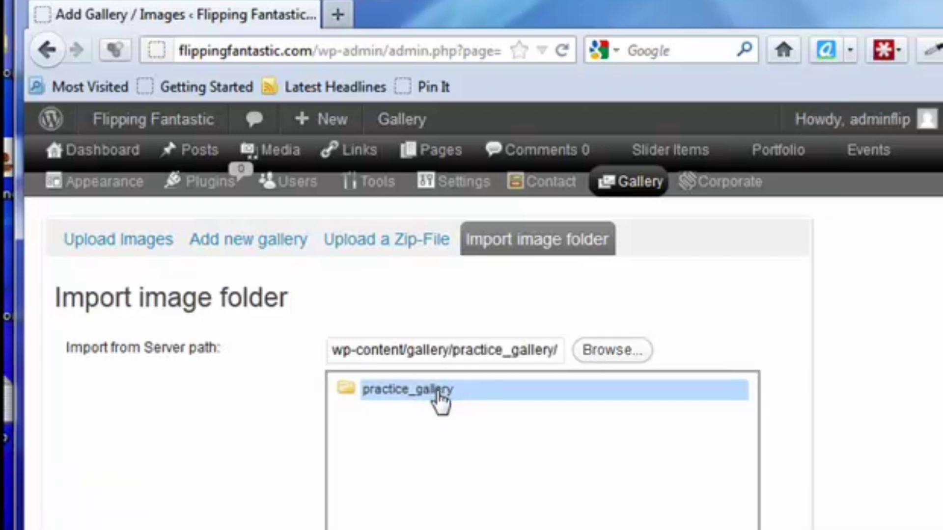
{"action": "left_click", "coordinate": [438, 392]}
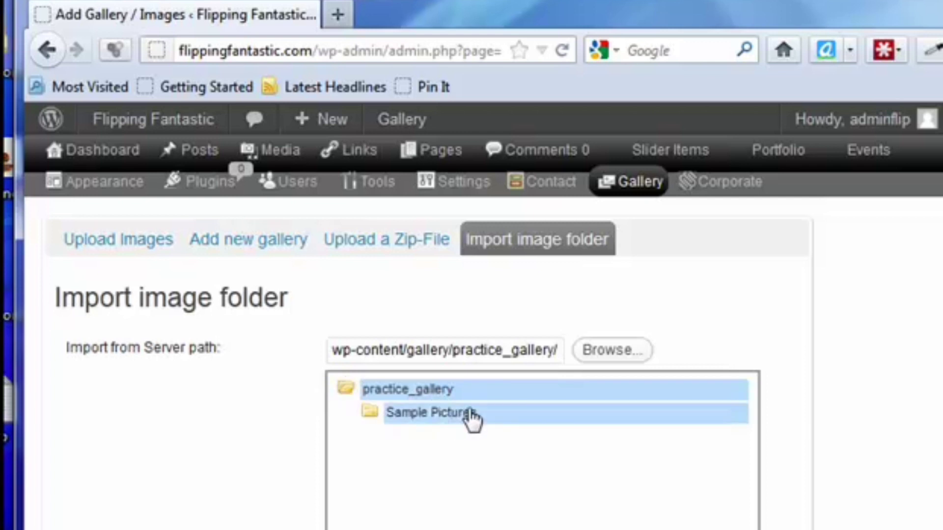
{"action": "left_click", "coordinate": [429, 415]}
{"action": "scroll", "coordinate": [457, 434], "scroll_direction": "down", "scroll_amount": 4}
{"action": "left_click", "coordinate": [165, 517]}
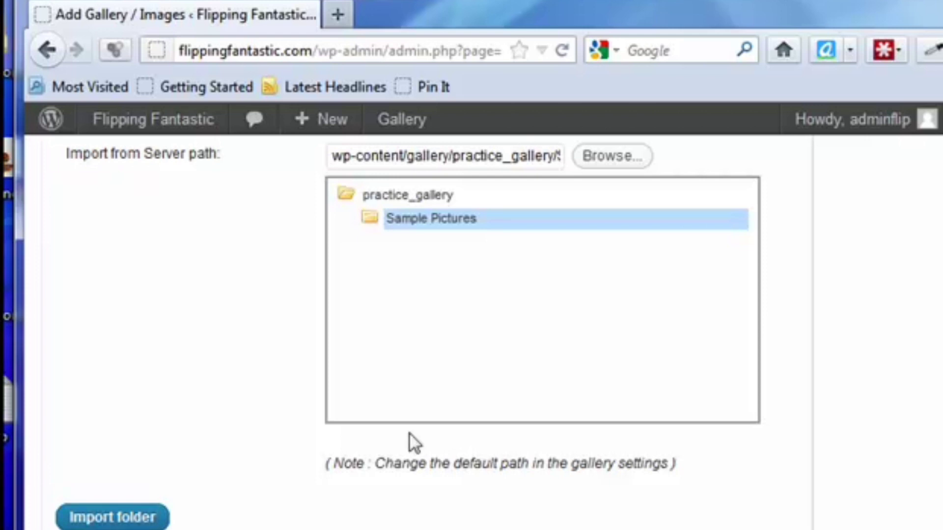
Step: Open the gallery management list and check the ID of the sample-pictures gallery
{"action": "scroll", "coordinate": [550, 354], "scroll_direction": "up", "scroll_amount": 4}
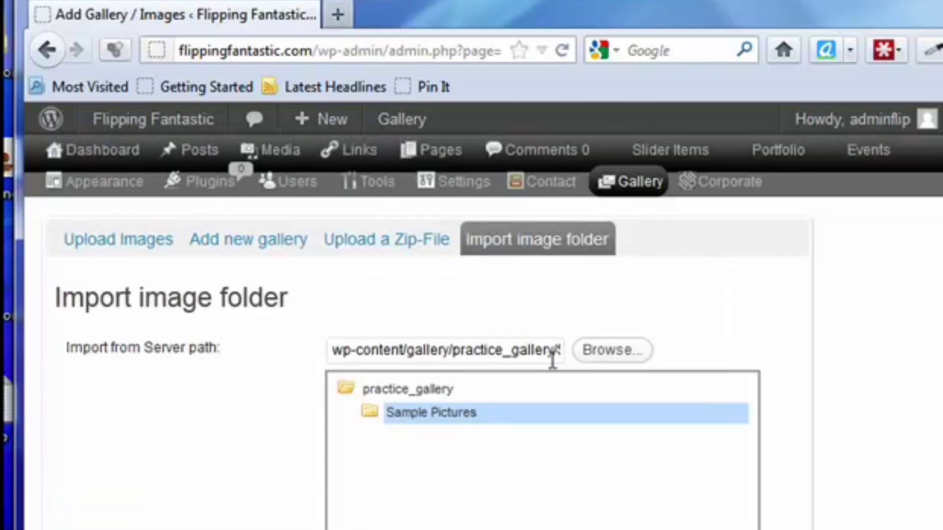
{"action": "mouse_move", "coordinate": [641, 190]}
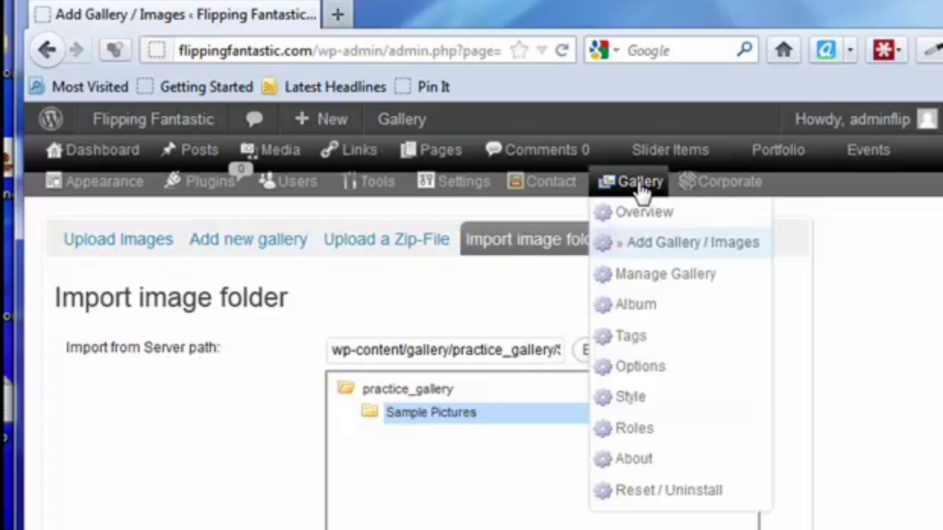
{"action": "left_click", "coordinate": [659, 278]}
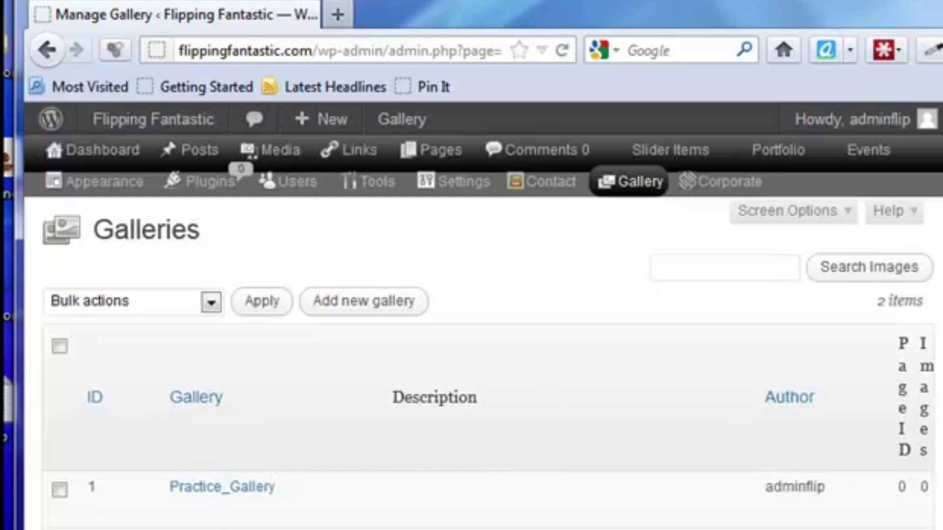
{"action": "scroll", "coordinate": [85, 235], "scroll_direction": "down", "scroll_amount": 3}
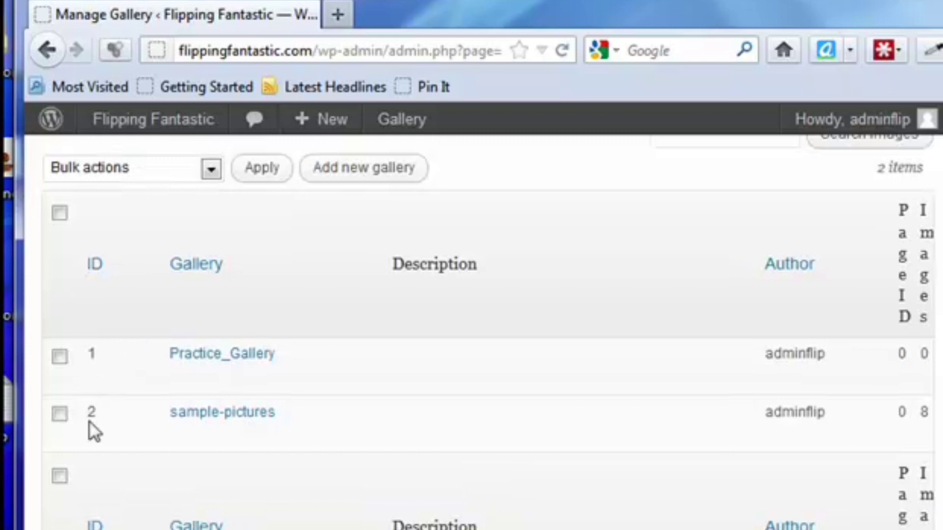
{"action": "scroll", "coordinate": [472, 493], "scroll_direction": "up", "scroll_amount": 3}
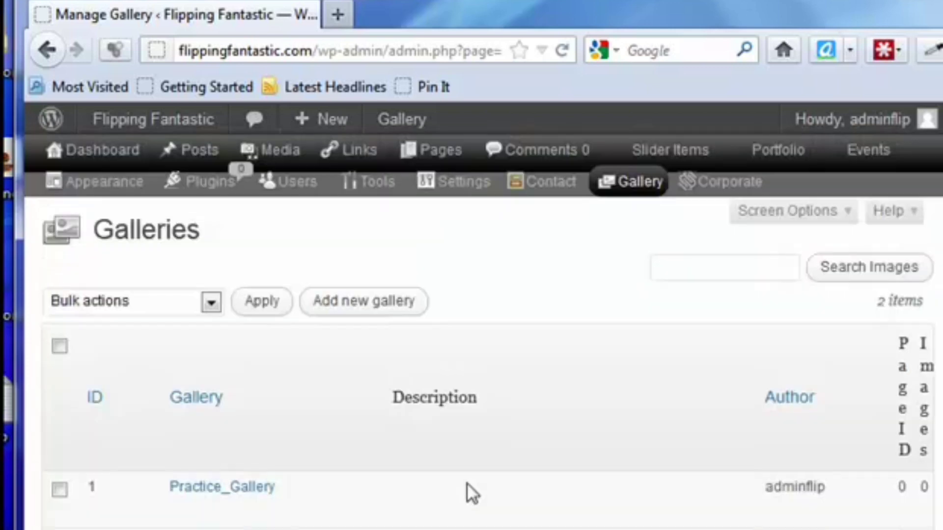
{"action": "mouse_move", "coordinate": [445, 152]}
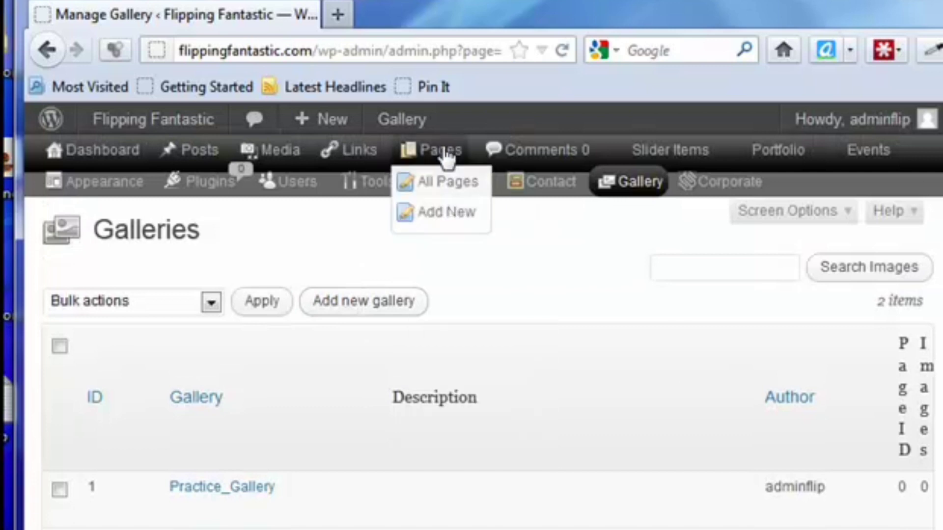
Step: Find the Sample Gallery page in the site's page list and open it for editing
{"action": "left_click", "coordinate": [447, 186]}
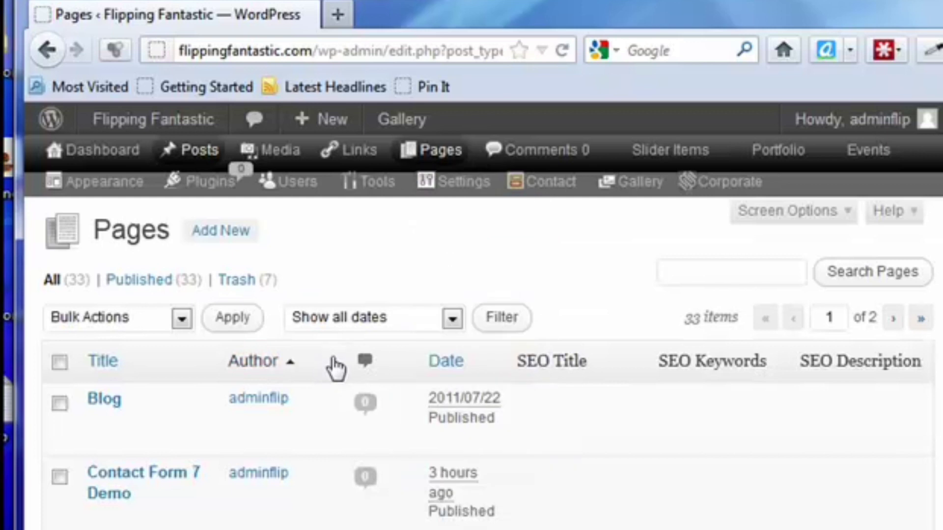
{"action": "scroll", "coordinate": [333, 366], "scroll_direction": "down", "scroll_amount": 5}
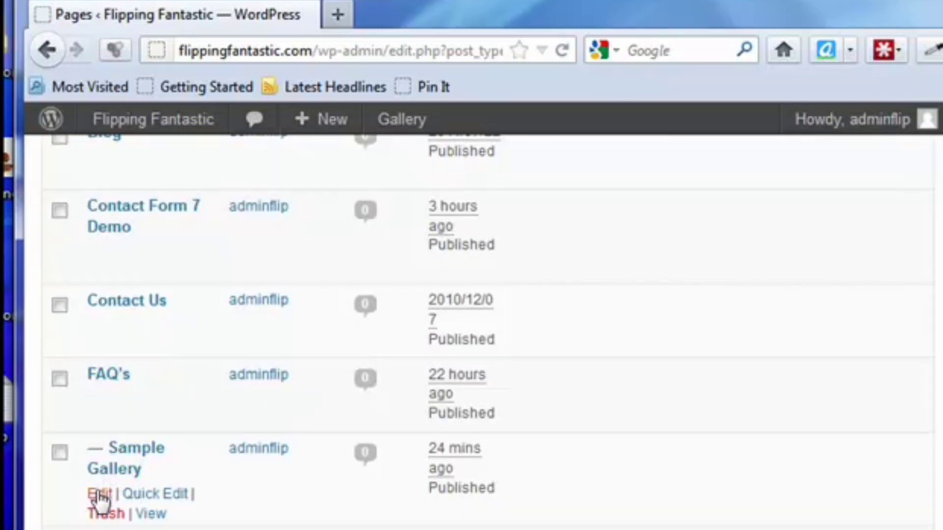
{"action": "left_click", "coordinate": [95, 497]}
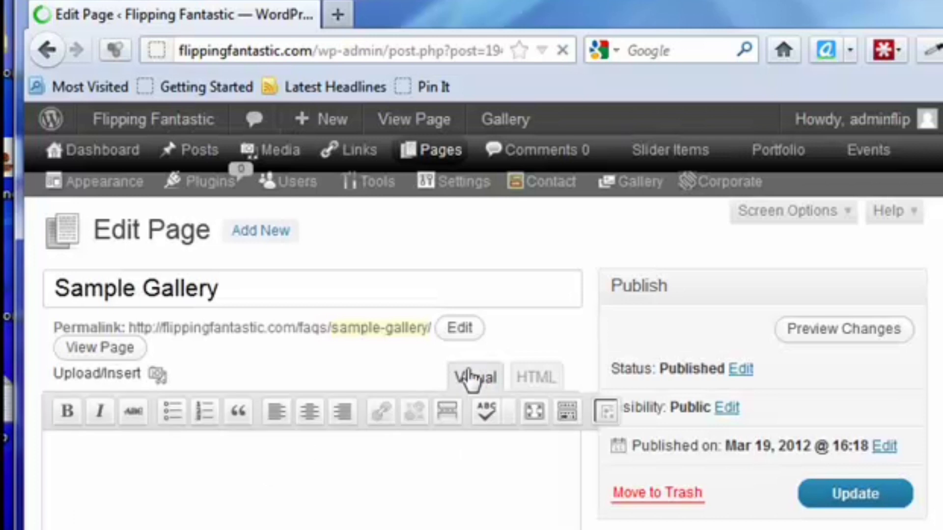
Step: Insert the 2 - sample-pictures NextGEN gallery into the page, shown as an image list, and update the page
{"action": "left_click", "coordinate": [606, 414]}
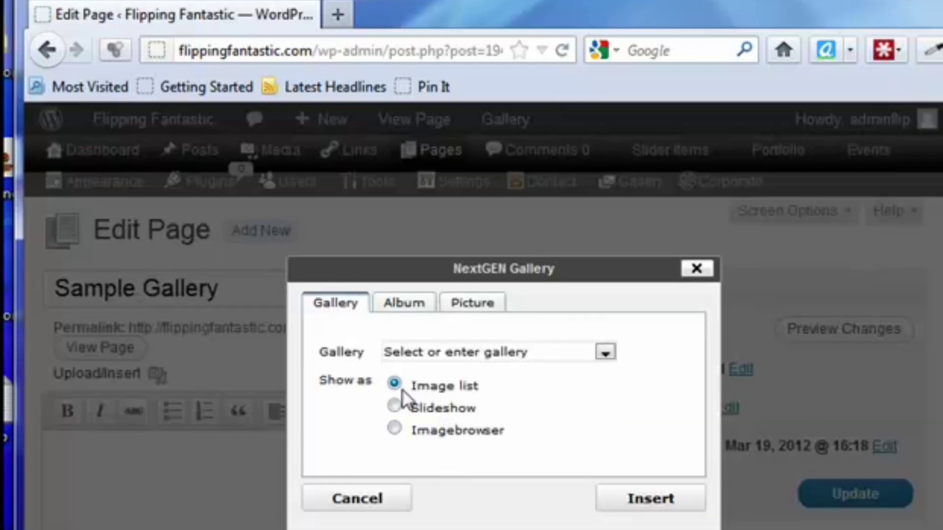
{"action": "left_click", "coordinate": [607, 351]}
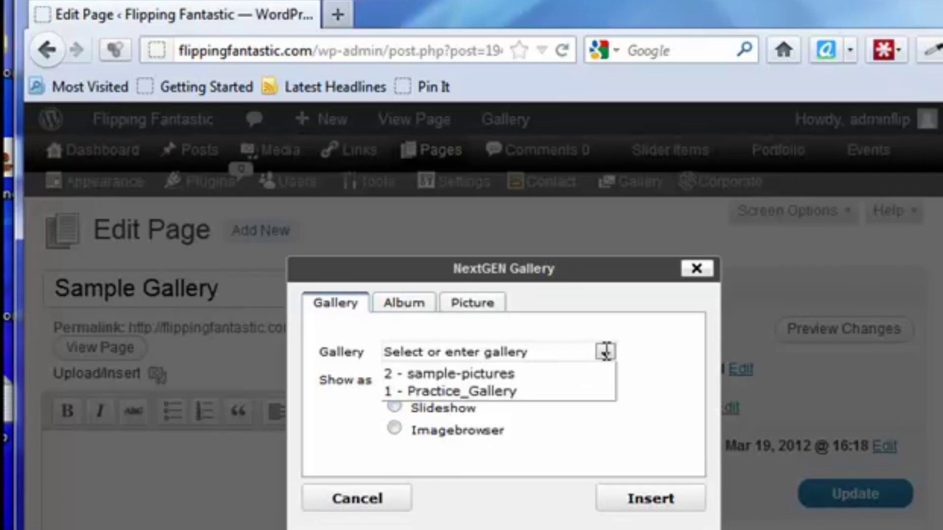
{"action": "left_click", "coordinate": [477, 373]}
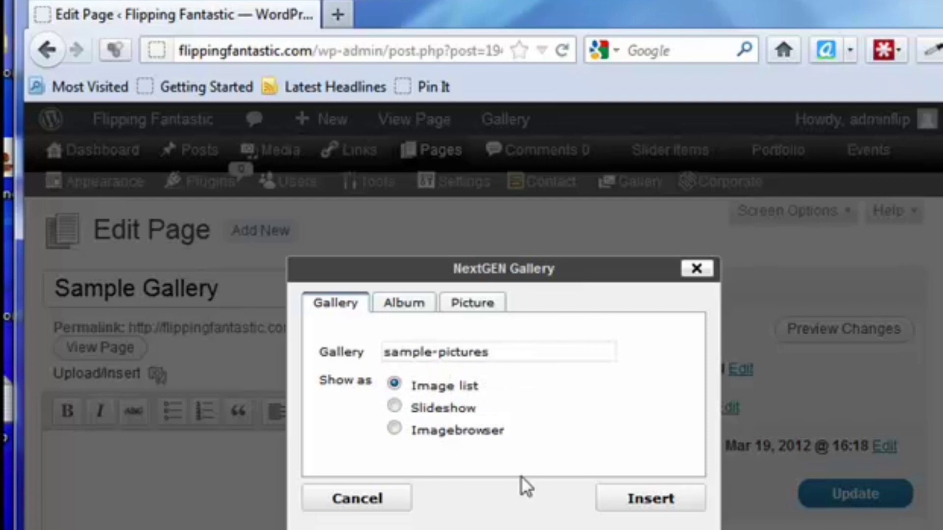
{"action": "left_click", "coordinate": [644, 505]}
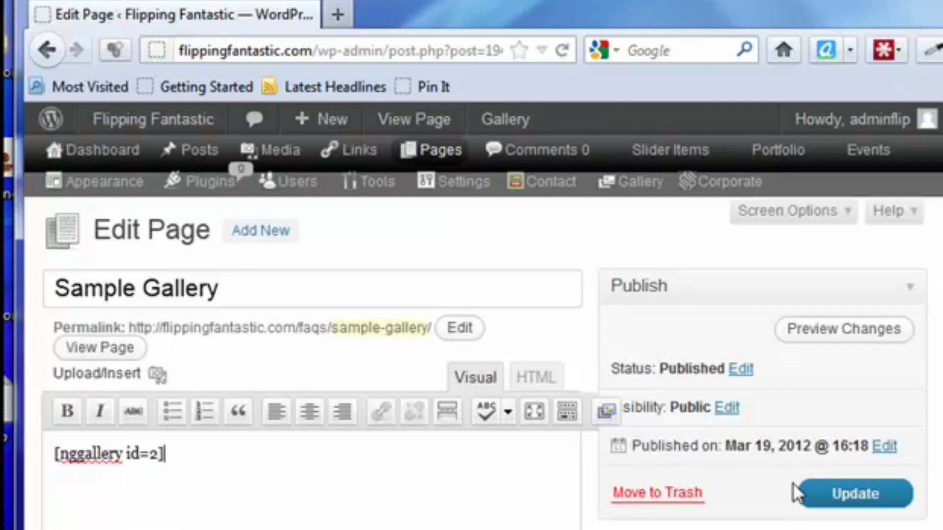
{"action": "left_click", "coordinate": [841, 496]}
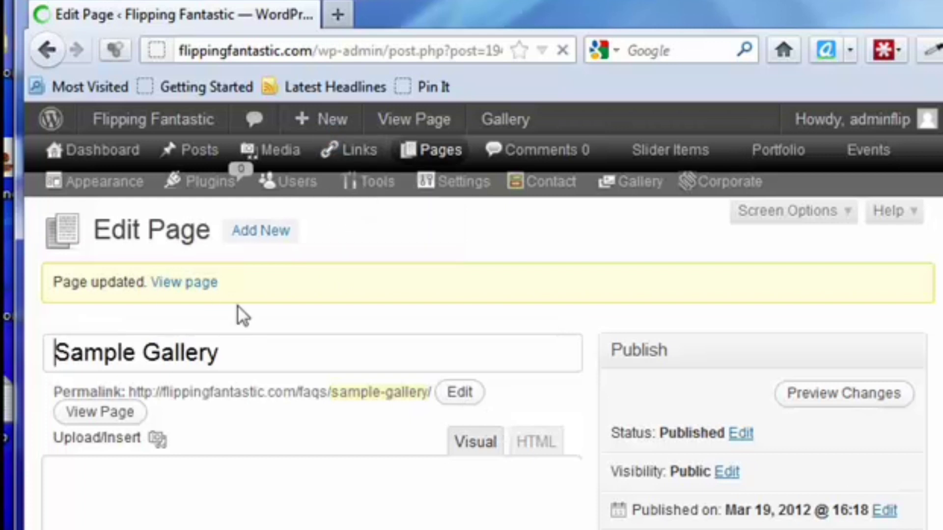
Step: View the published Sample Gallery page and reopen it through the FAQ's entry in the site navigation
{"action": "left_click", "coordinate": [171, 289]}
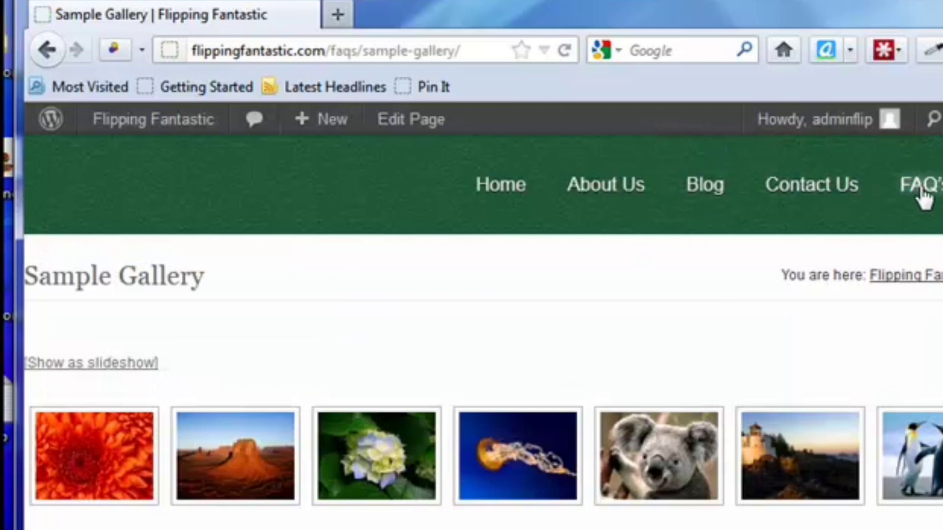
{"action": "mouse_move", "coordinate": [923, 197]}
{"action": "left_click", "coordinate": [905, 310]}
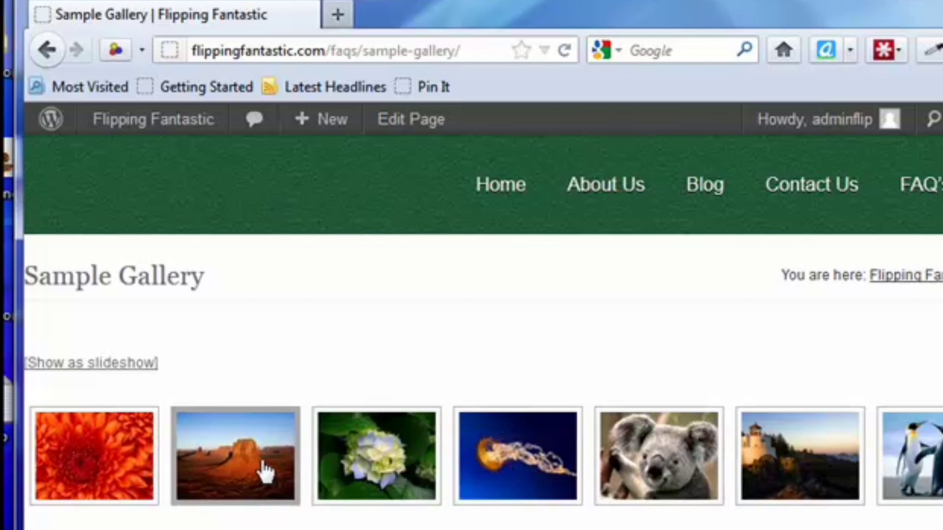
Step: Enlarge the desert picture in the gallery and browse through the pictures that follow it
{"action": "left_click", "coordinate": [216, 461]}
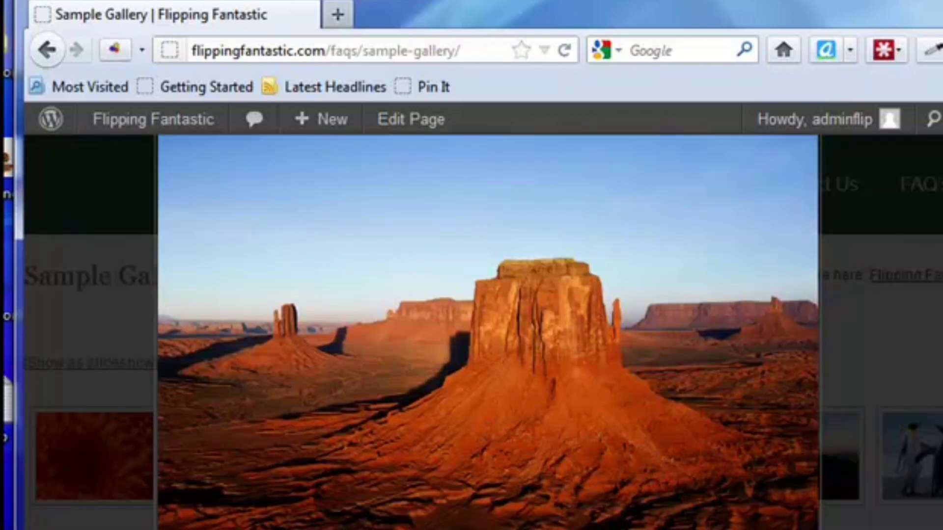
{"action": "key", "text": "Right"}
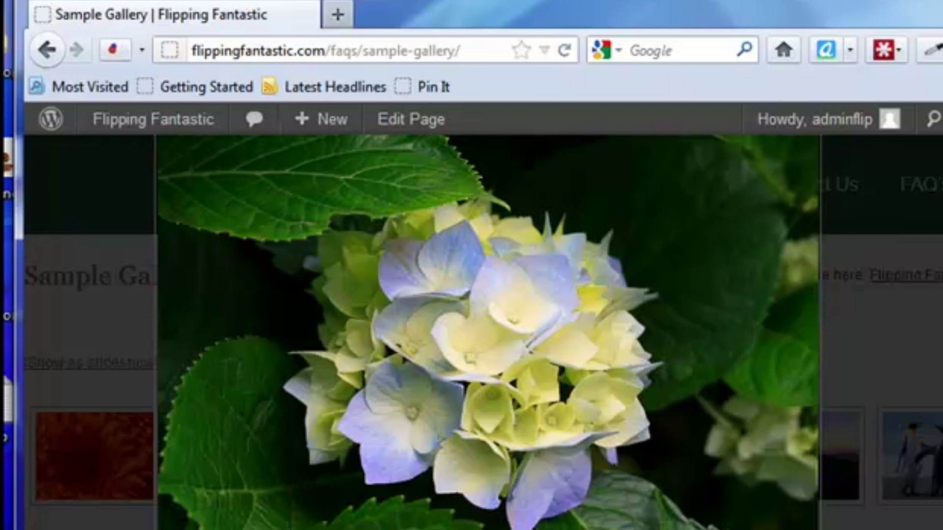
{"action": "key", "text": "Right"}
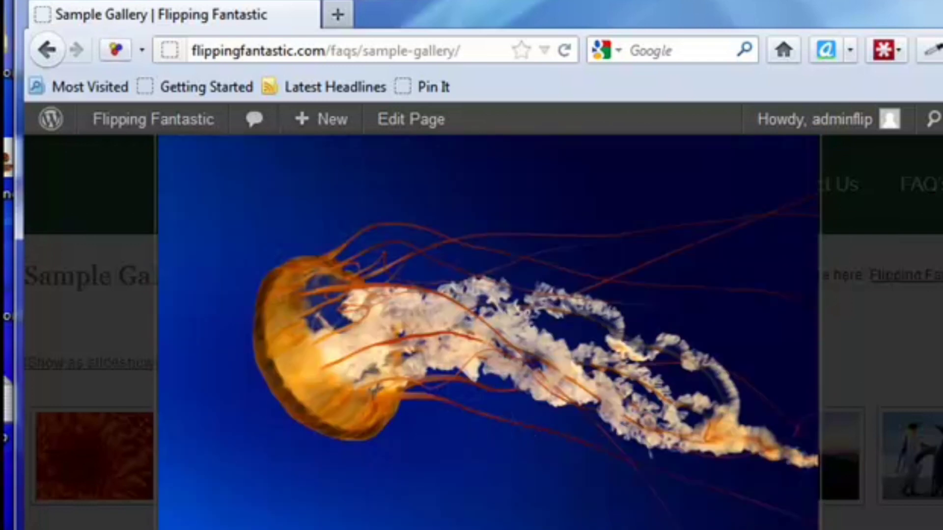
{"action": "key", "text": "Right"}
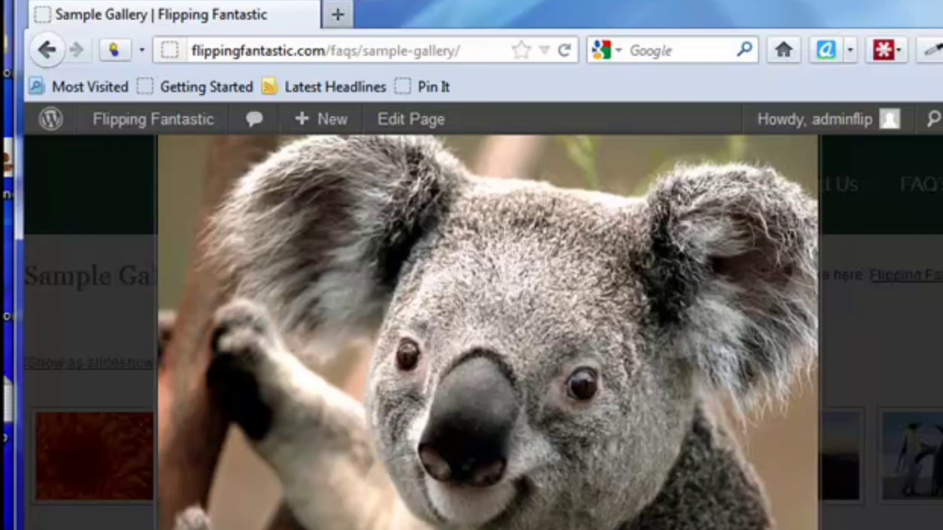
{"action": "key", "text": "Right"}
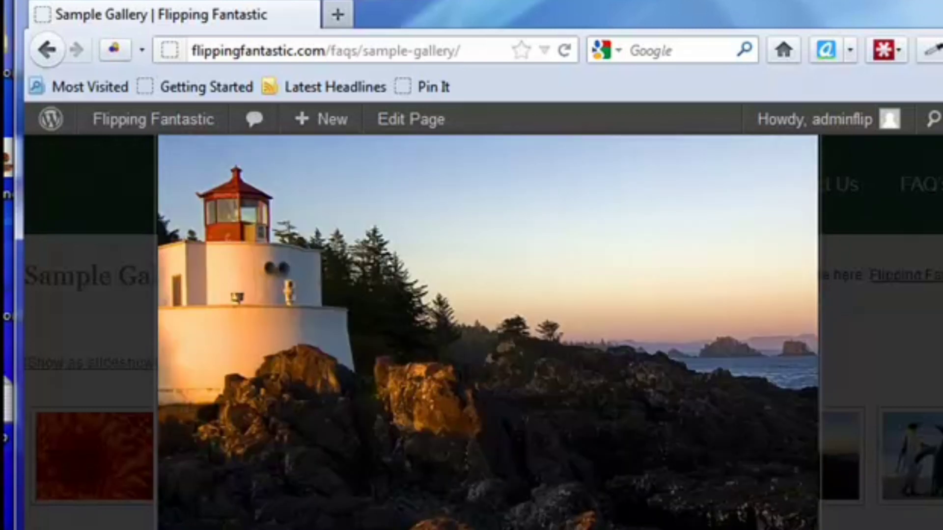
{"action": "key", "text": "Right"}
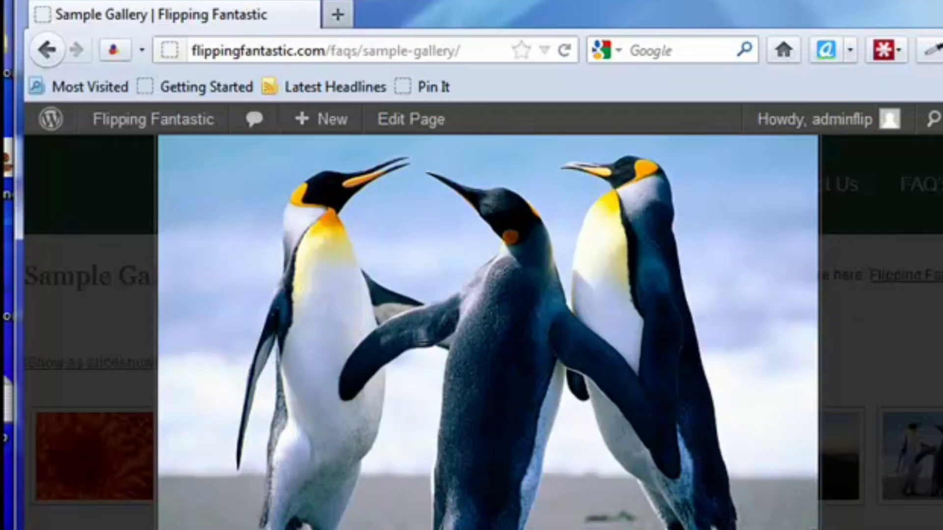
{"action": "key", "text": "Right"}
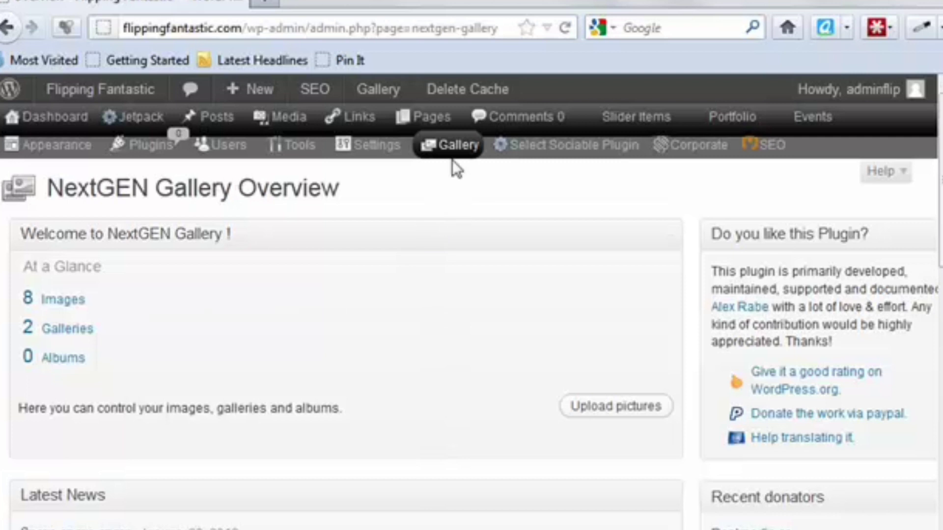
Step: Review NextGEN Gallery's album management page and its page for renaming, deleting and editing image tags
{"action": "mouse_move", "coordinate": [452, 147]}
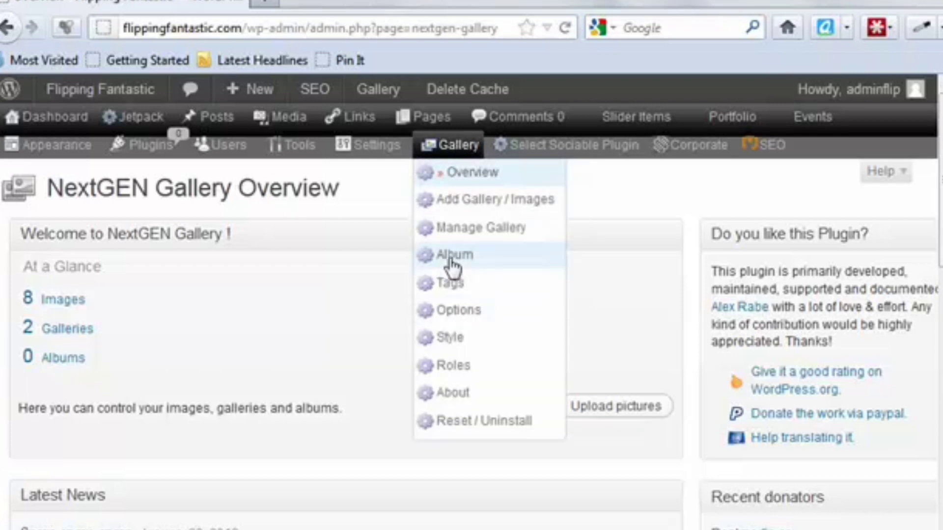
{"action": "left_click", "coordinate": [452, 266]}
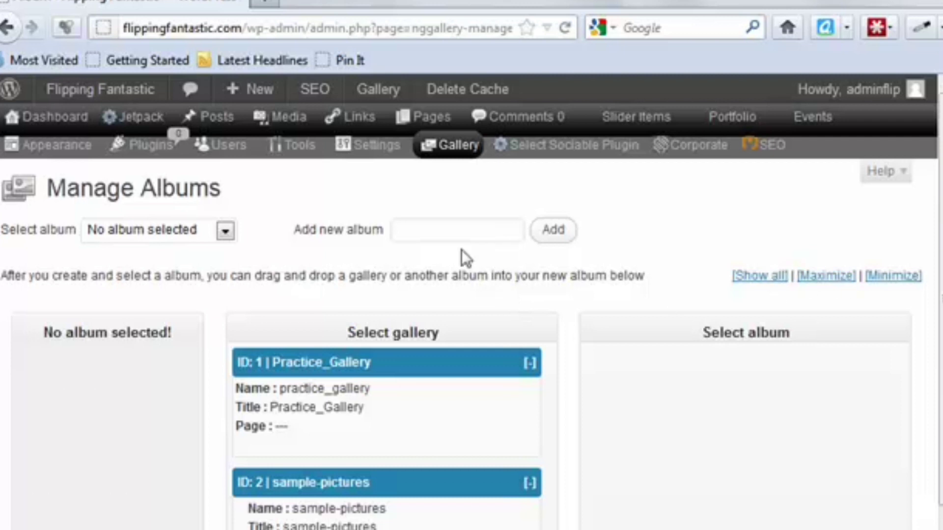
{"action": "mouse_move", "coordinate": [450, 145]}
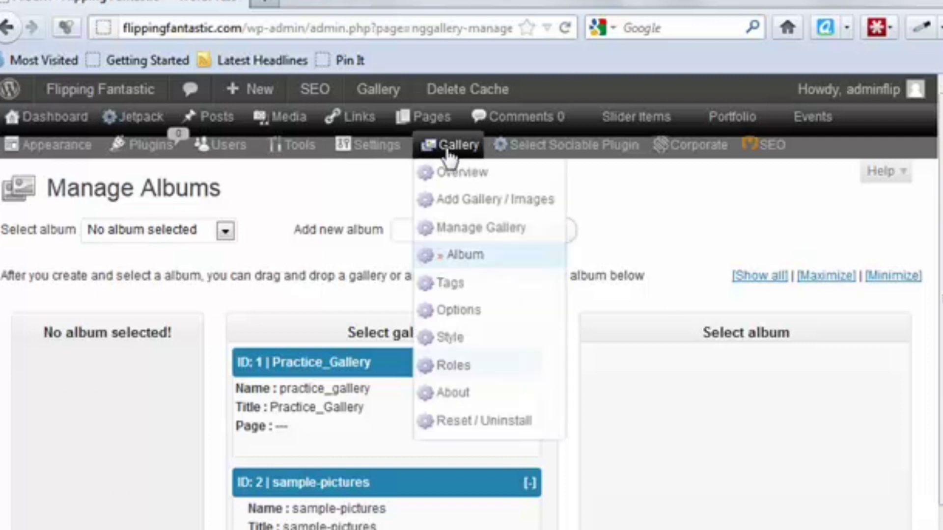
{"action": "left_click", "coordinate": [459, 290]}
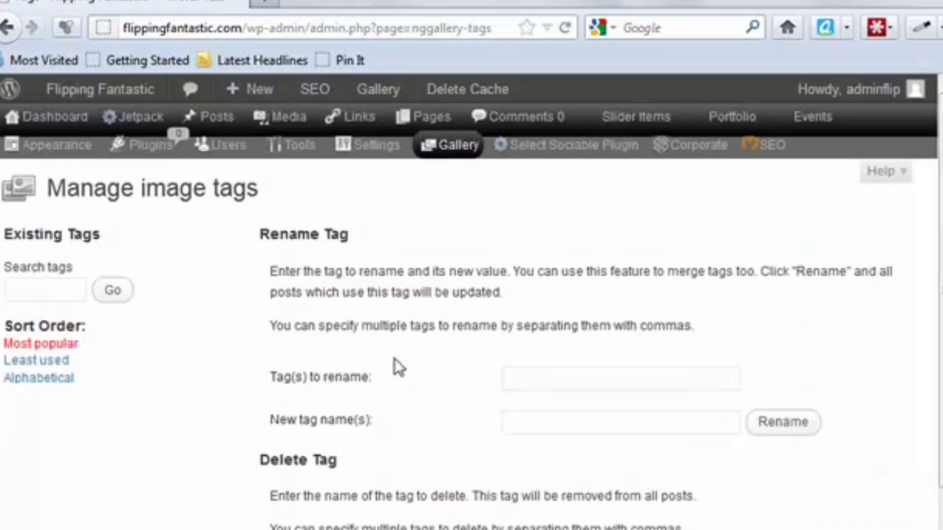
{"action": "scroll", "coordinate": [412, 302], "scroll_direction": "down", "scroll_amount": 4}
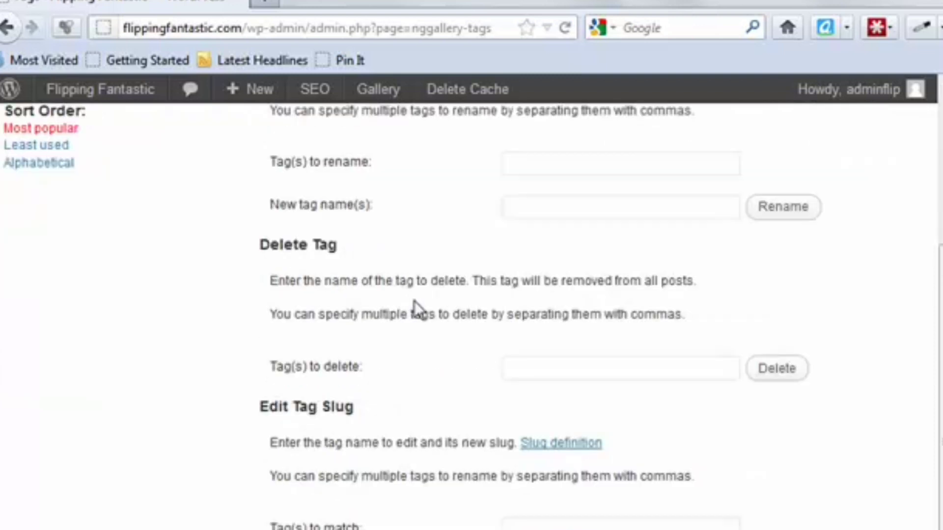
{"action": "scroll", "coordinate": [465, 306], "scroll_direction": "up", "scroll_amount": 4}
Step: Open the NextGEN Gallery options and review the general, thumbnail and image settings
{"action": "mouse_move", "coordinate": [465, 143]}
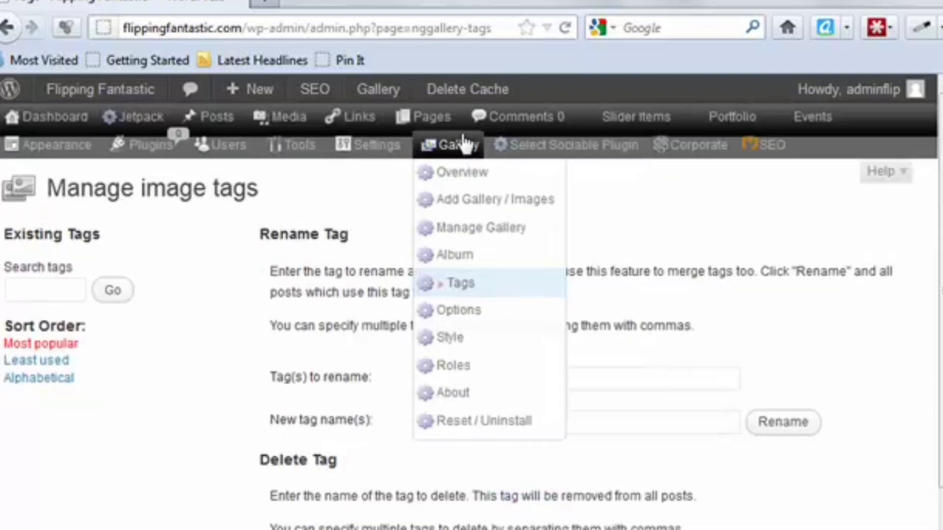
{"action": "left_click", "coordinate": [460, 319]}
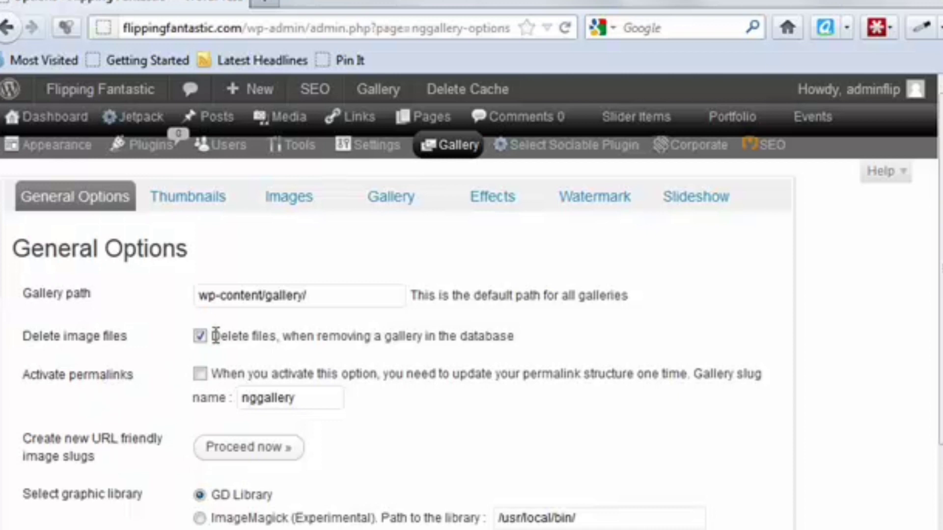
{"action": "scroll", "coordinate": [320, 310], "scroll_direction": "down", "scroll_amount": 5}
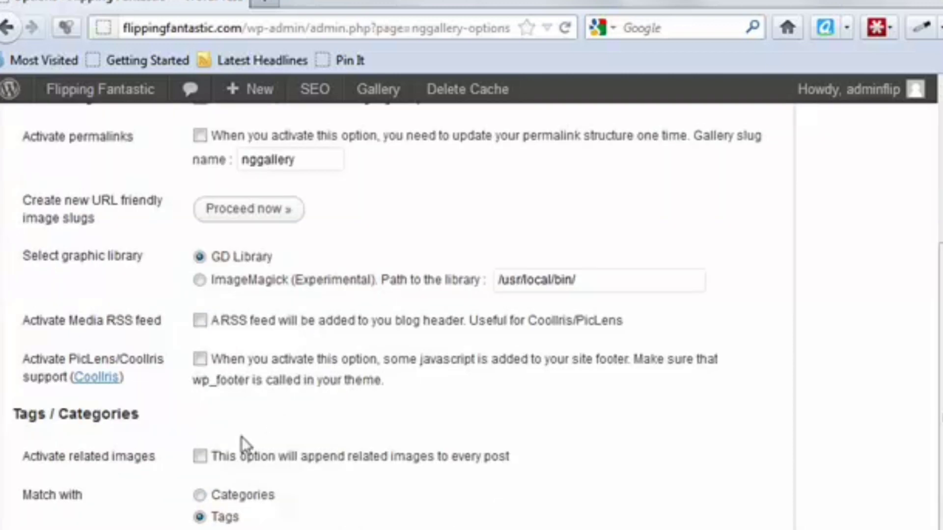
{"action": "scroll", "coordinate": [211, 383], "scroll_direction": "up", "scroll_amount": 5}
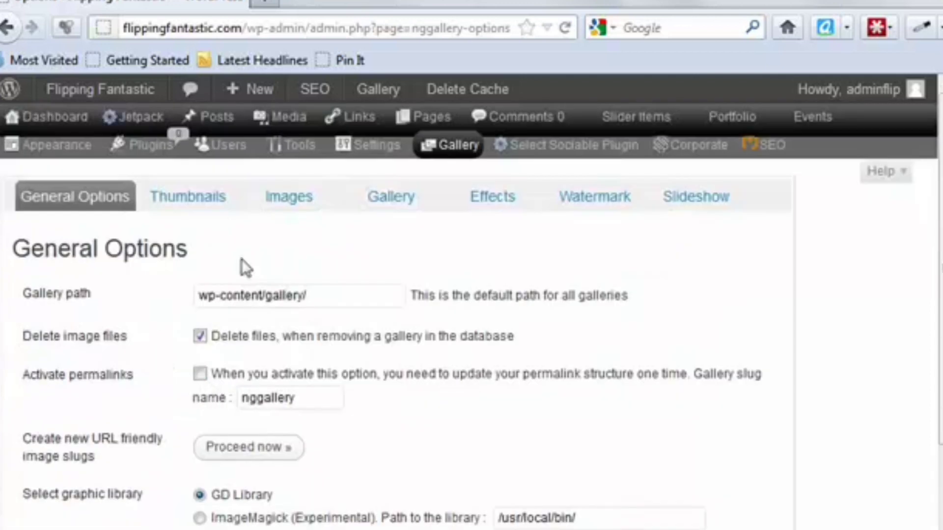
{"action": "left_click", "coordinate": [210, 204]}
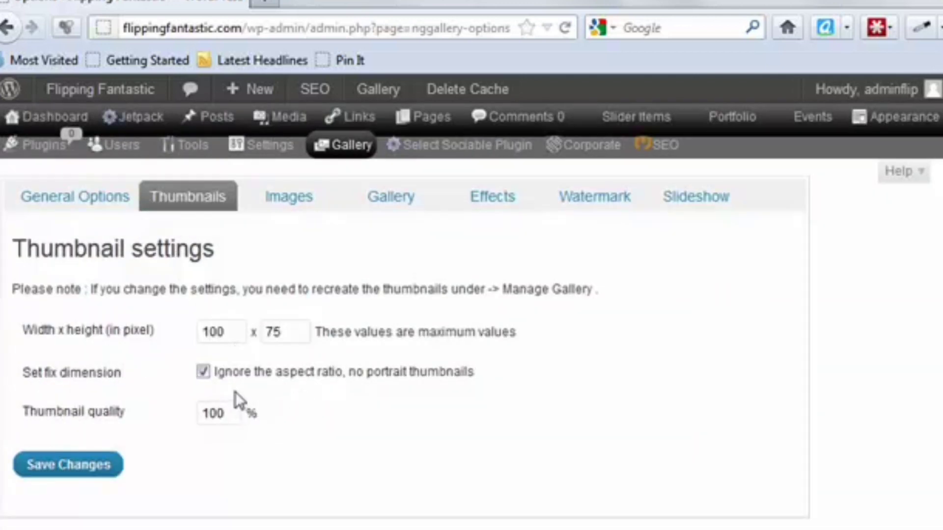
{"action": "left_click", "coordinate": [305, 199]}
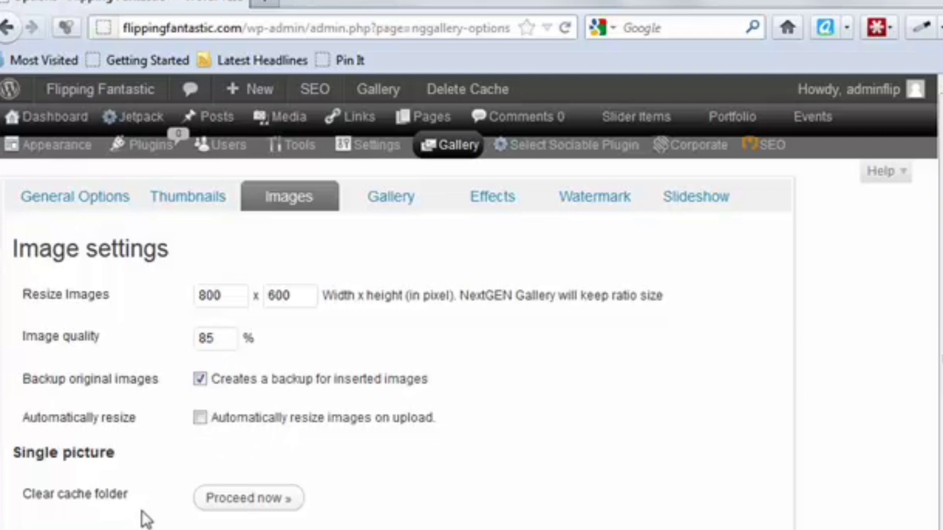
Step: Review the gallery display settings and the JavaScript thumbnail effect choices in the NextGEN options
{"action": "left_click", "coordinate": [395, 203]}
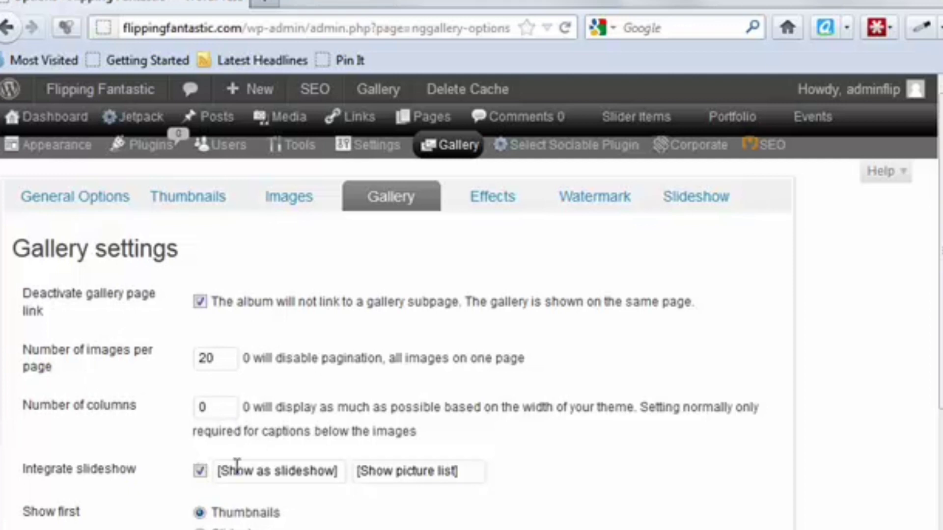
{"action": "scroll", "coordinate": [244, 511], "scroll_direction": "down", "scroll_amount": 3}
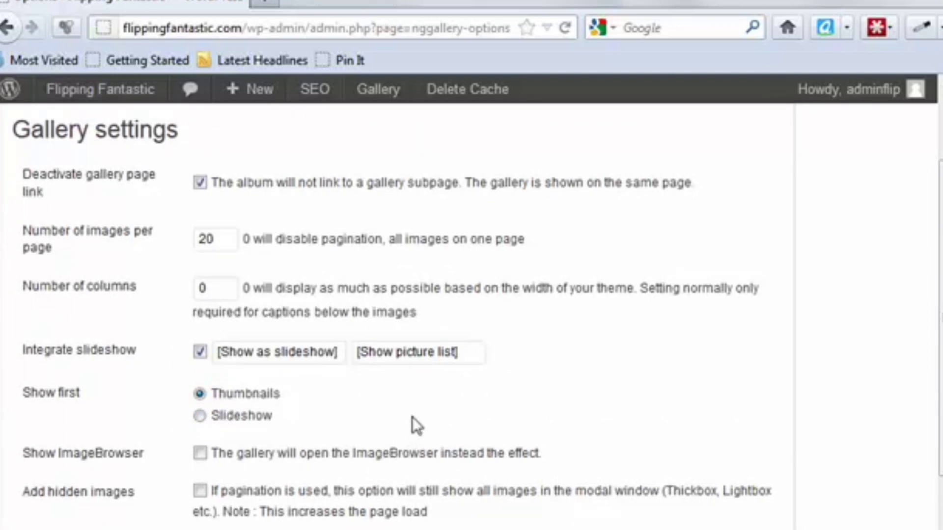
{"action": "scroll", "coordinate": [411, 417], "scroll_direction": "up", "scroll_amount": 3}
{"action": "left_click", "coordinate": [490, 201]}
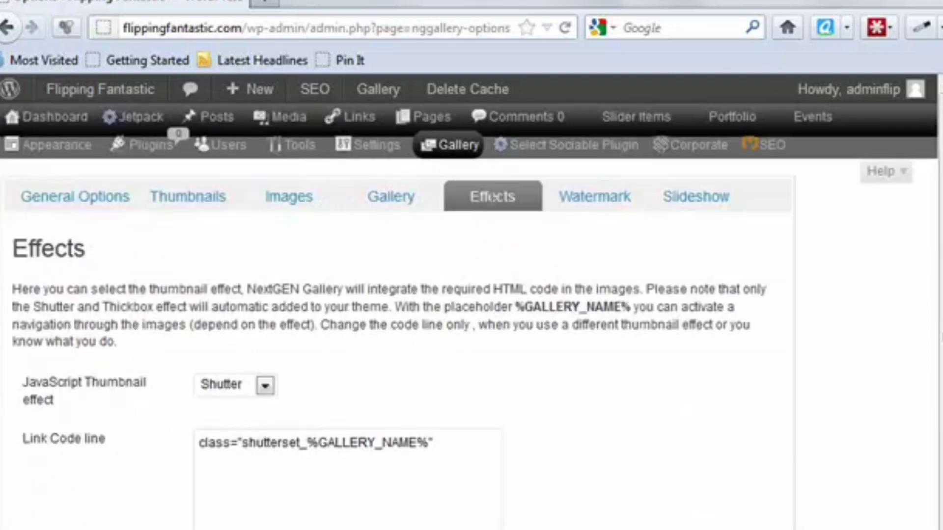
{"action": "left_click", "coordinate": [265, 387]}
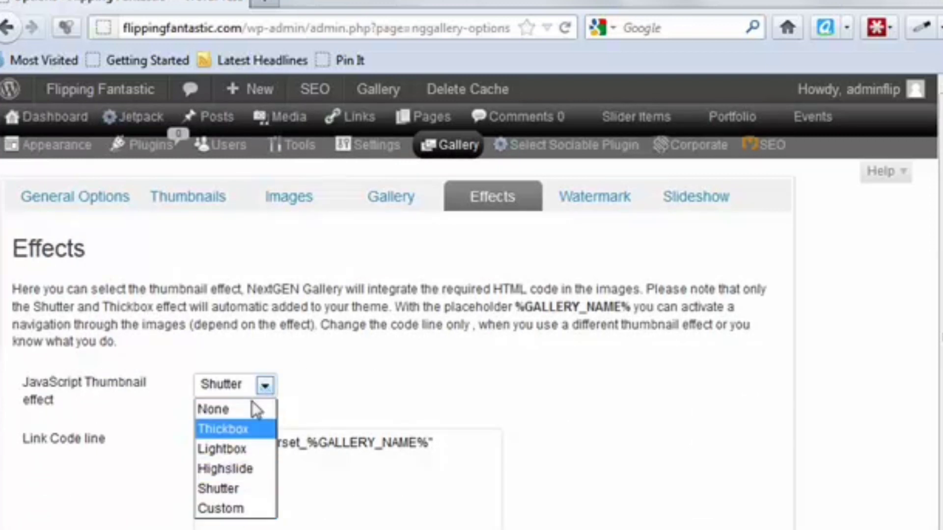
{"action": "left_click", "coordinate": [266, 387]}
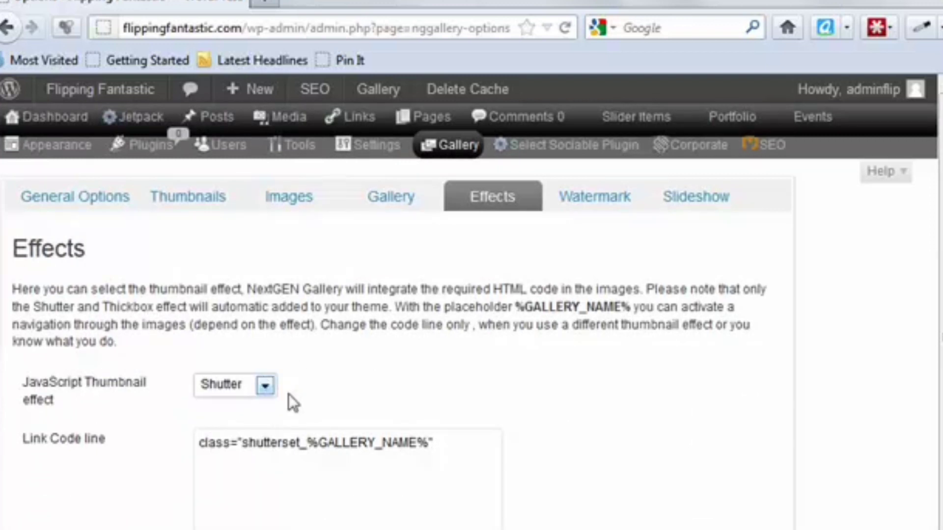
Step: Review the image and text watermark settings in the NextGEN Gallery options
{"action": "left_click", "coordinate": [592, 212]}
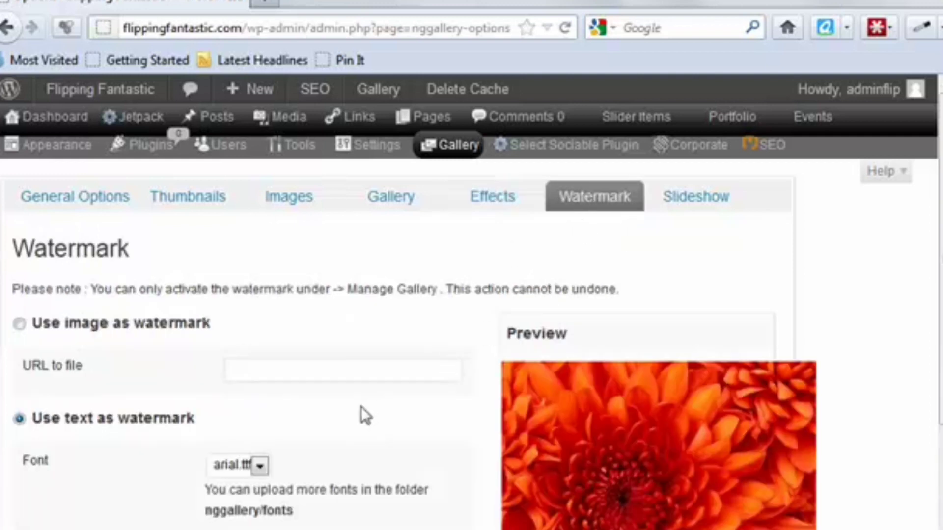
{"action": "scroll", "coordinate": [360, 405], "scroll_direction": "down", "scroll_amount": 3}
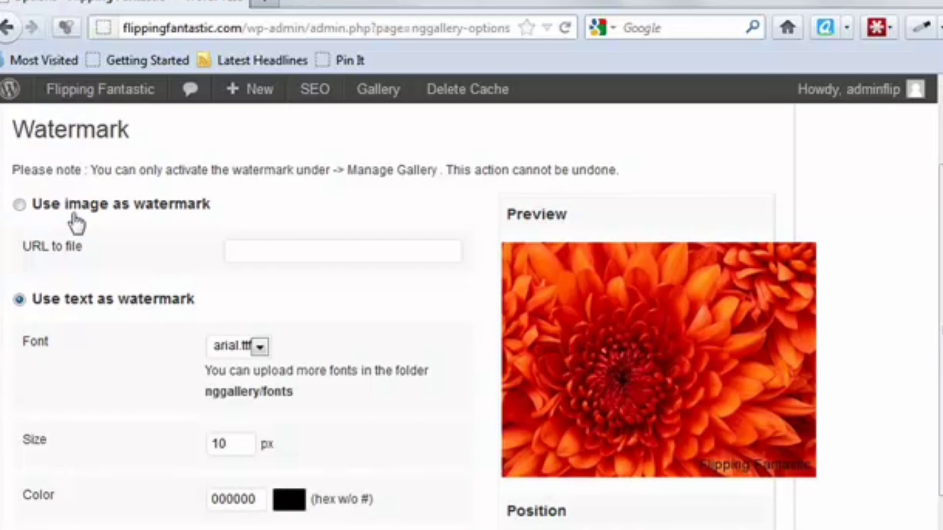
{"action": "scroll", "coordinate": [421, 443], "scroll_direction": "up", "scroll_amount": 3}
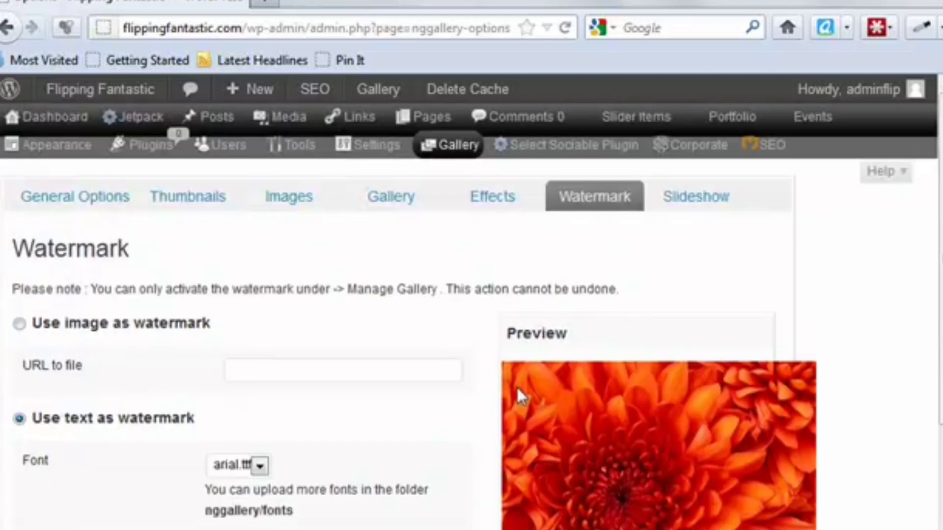
Step: Set the gallery slideshow's duration time to 5 seconds and save the slideshow options
{"action": "left_click", "coordinate": [693, 203]}
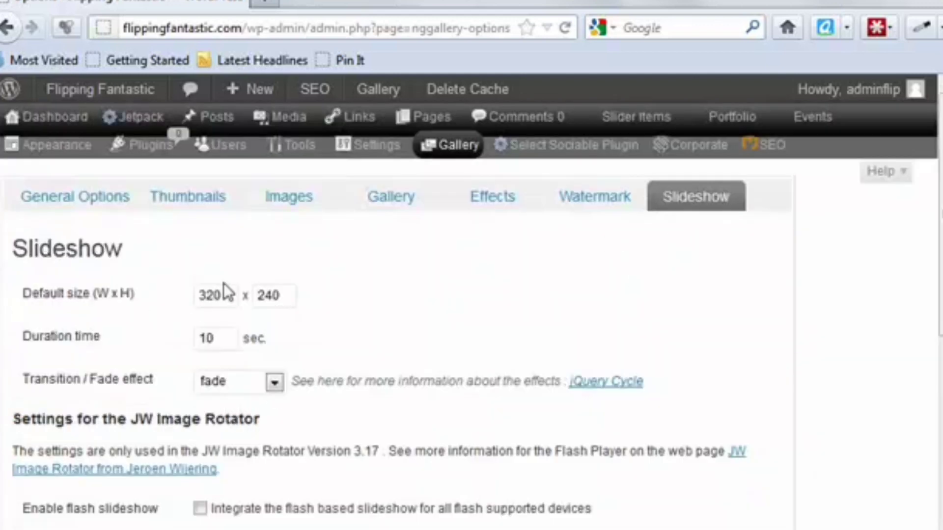
{"action": "double_click", "coordinate": [215, 338]}
{"action": "type", "text": "5"}
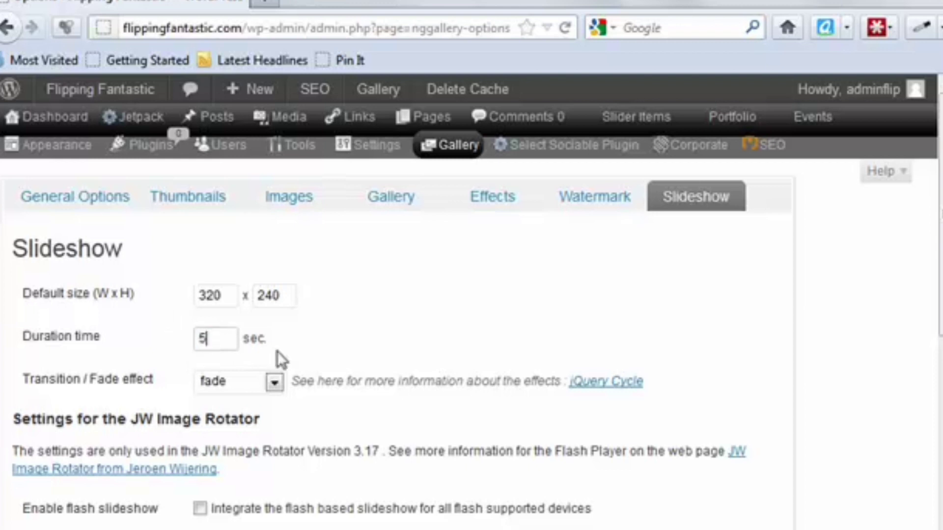
{"action": "scroll", "coordinate": [312, 383], "scroll_direction": "down", "scroll_amount": 5}
{"action": "scroll", "coordinate": [295, 391], "scroll_direction": "down", "scroll_amount": 5}
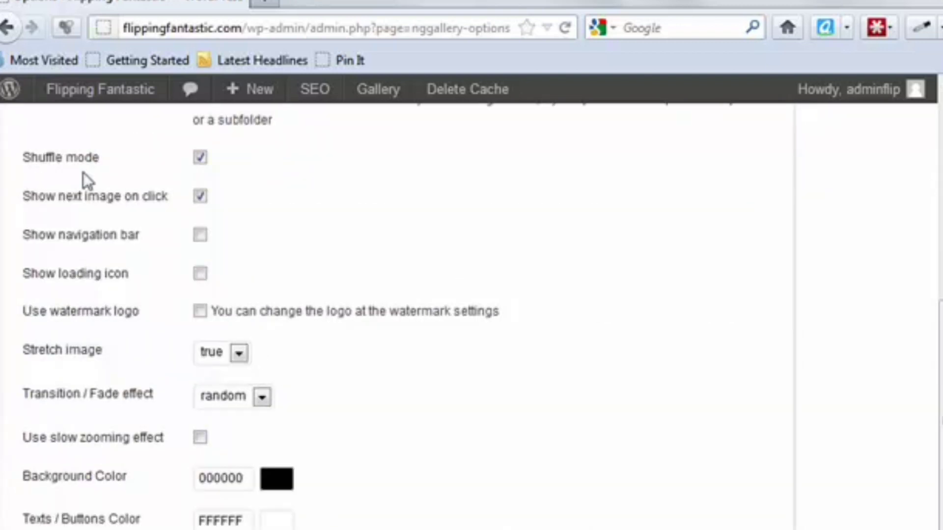
{"action": "scroll", "coordinate": [238, 344], "scroll_direction": "down", "scroll_amount": 5}
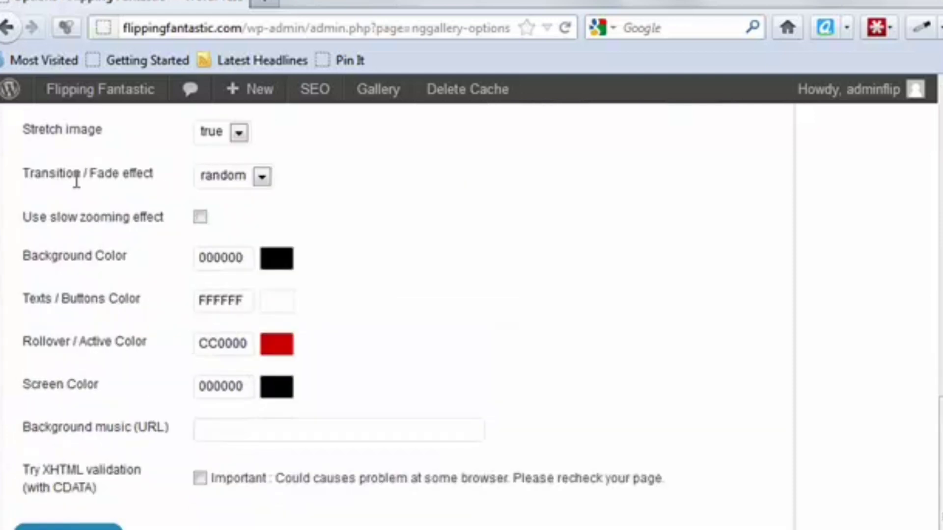
{"action": "left_click", "coordinate": [69, 528]}
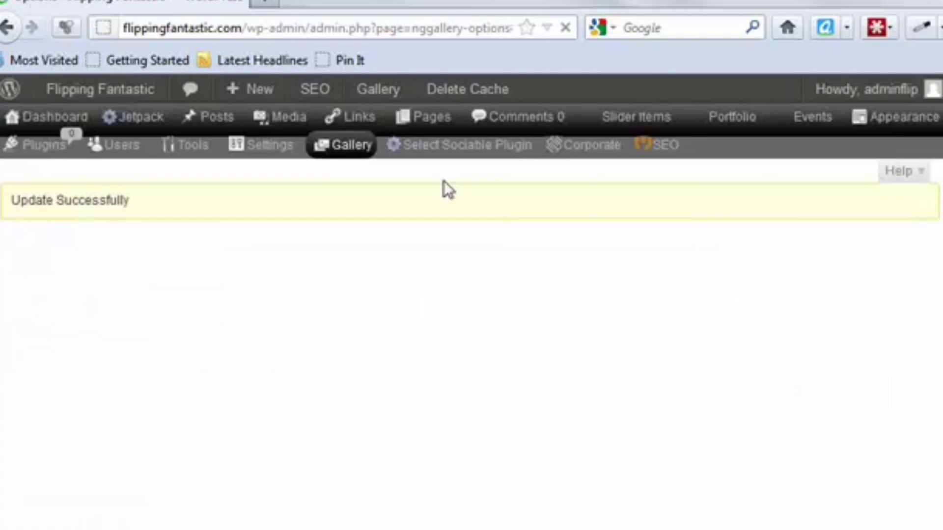
Step: Review the gallery plugin's page for adding galleries and images and its list of existing galleries
{"action": "mouse_move", "coordinate": [432, 169]}
{"action": "scroll", "coordinate": [443, 148], "scroll_direction": "down", "scroll_amount": 5}
{"action": "scroll", "coordinate": [456, 282], "scroll_direction": "up", "scroll_amount": 5}
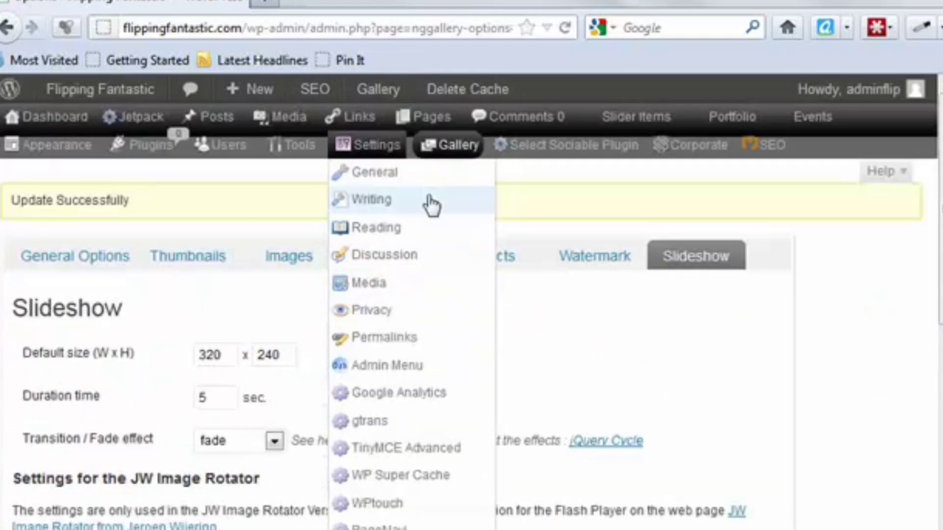
{"action": "mouse_move", "coordinate": [461, 147]}
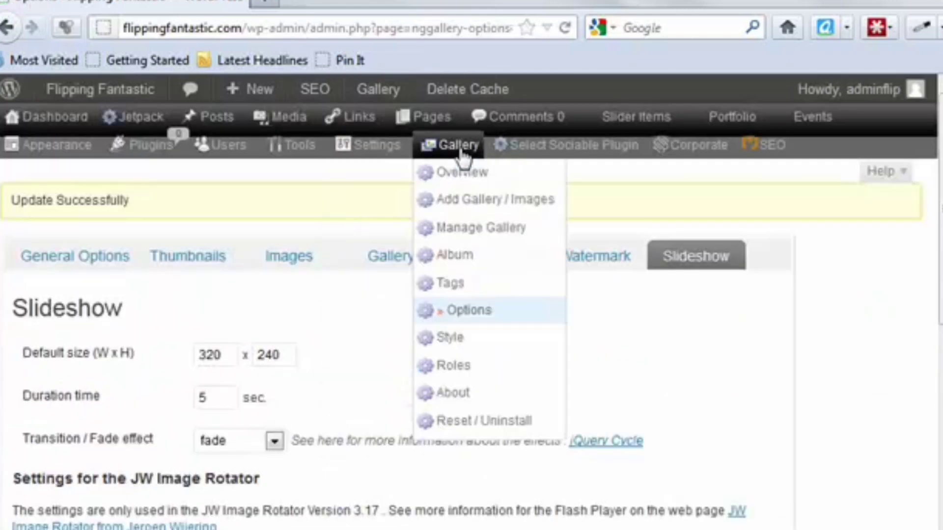
{"action": "left_click", "coordinate": [464, 208]}
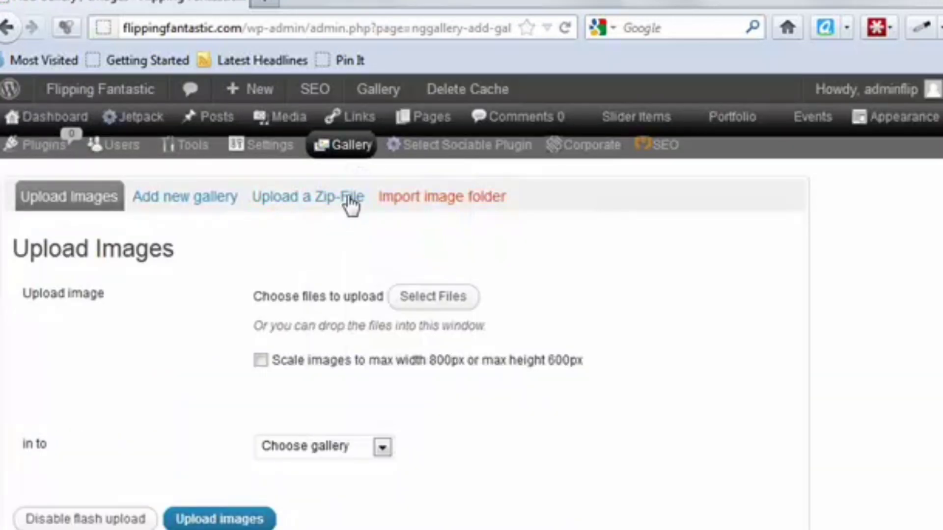
{"action": "mouse_move", "coordinate": [350, 148]}
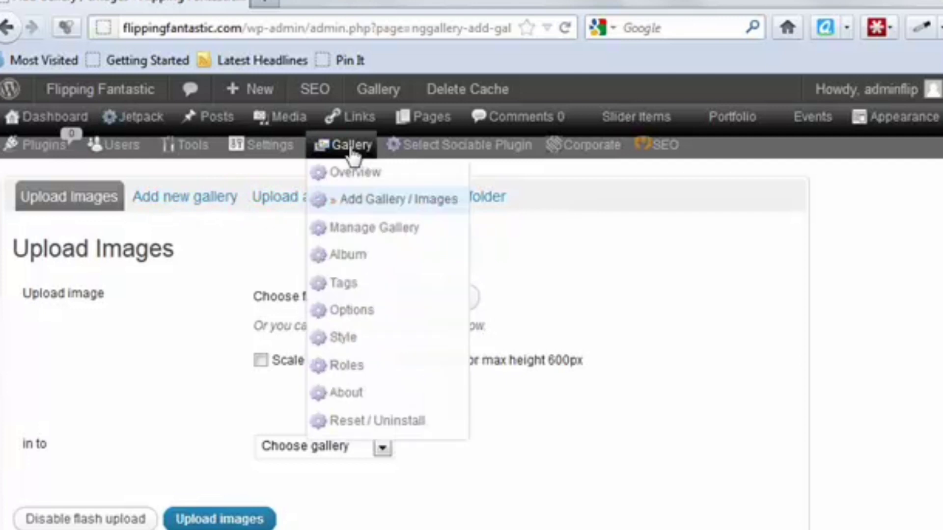
{"action": "left_click", "coordinate": [360, 236]}
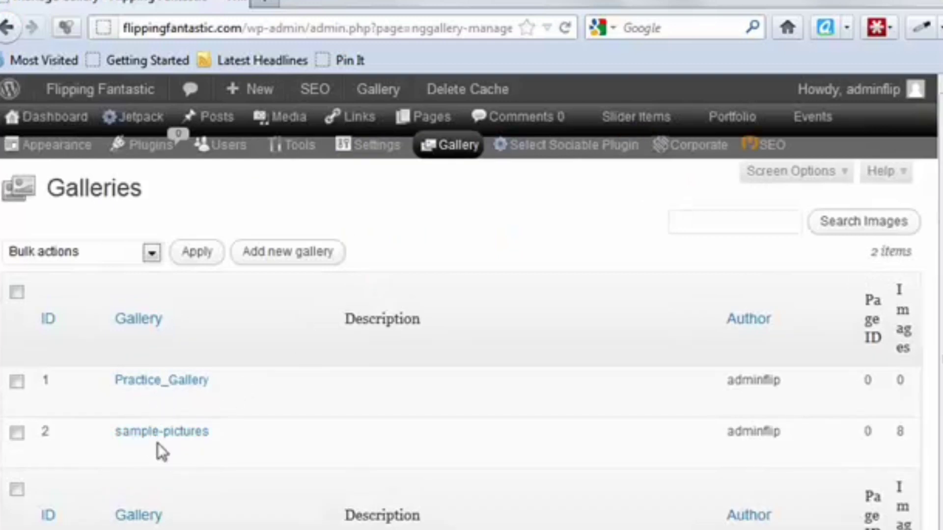
{"action": "mouse_move", "coordinate": [445, 150]}
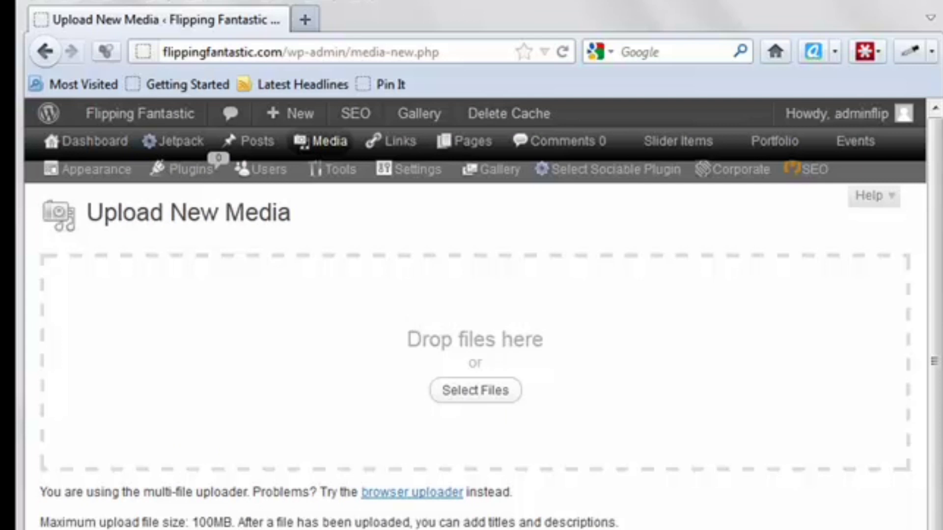
Step: Switch to Notepad to examine the memory, upload and post size limits in the php file, then minimize it
{"action": "key", "text": "alt+Tab"}
{"action": "left_click_drag", "start_coordinate": [748, 108], "coordinate": [500, 101]}
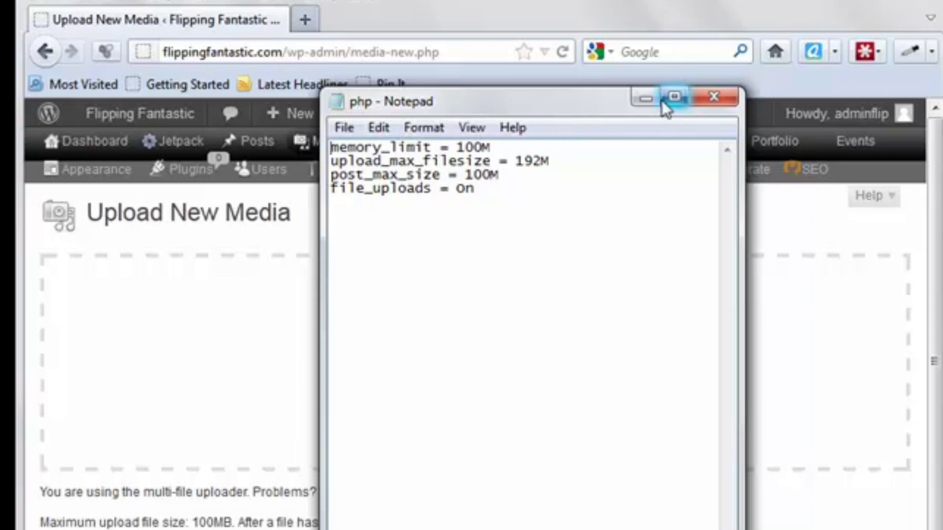
{"action": "left_click", "coordinate": [646, 101]}
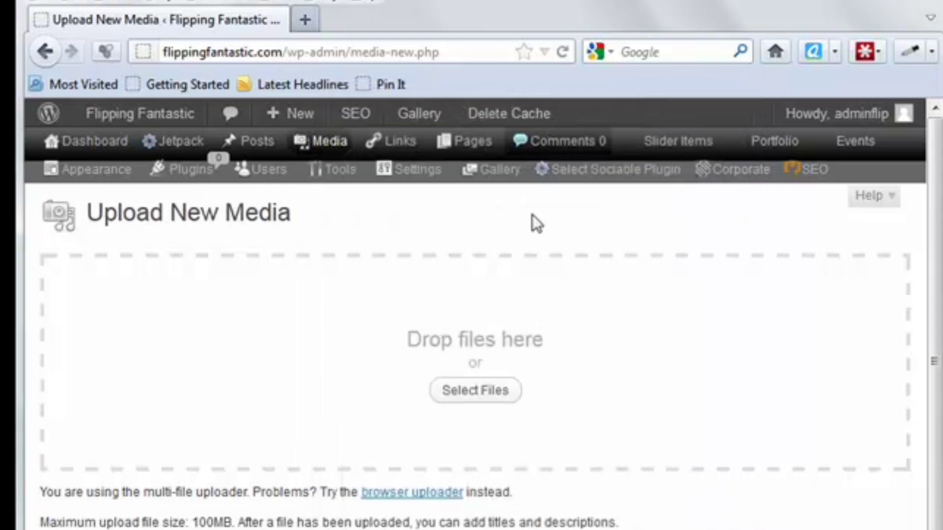
Step: Switch to FileZilla, locate the remote wp-admin folder under public_html, and show the transfer options for the local php.ini file
{"action": "left_click", "coordinate": [307, 529]}
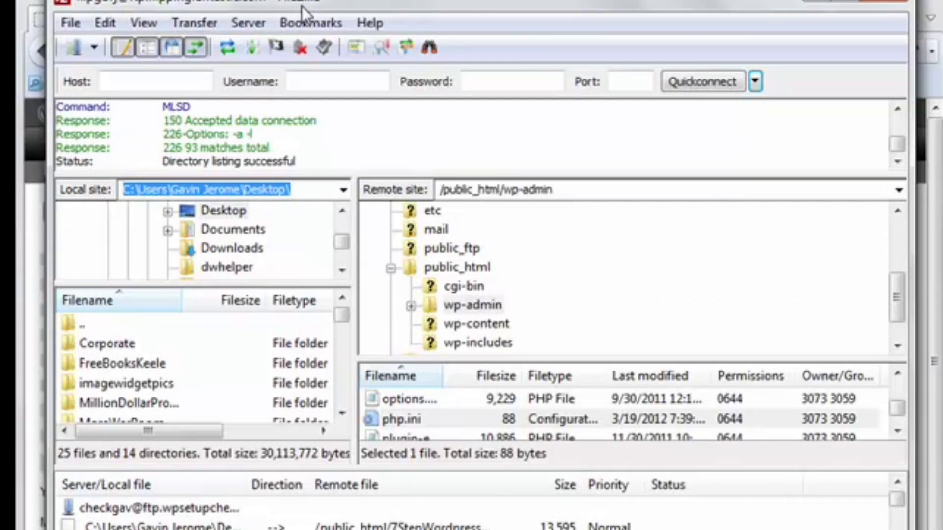
{"action": "left_click", "coordinate": [463, 270]}
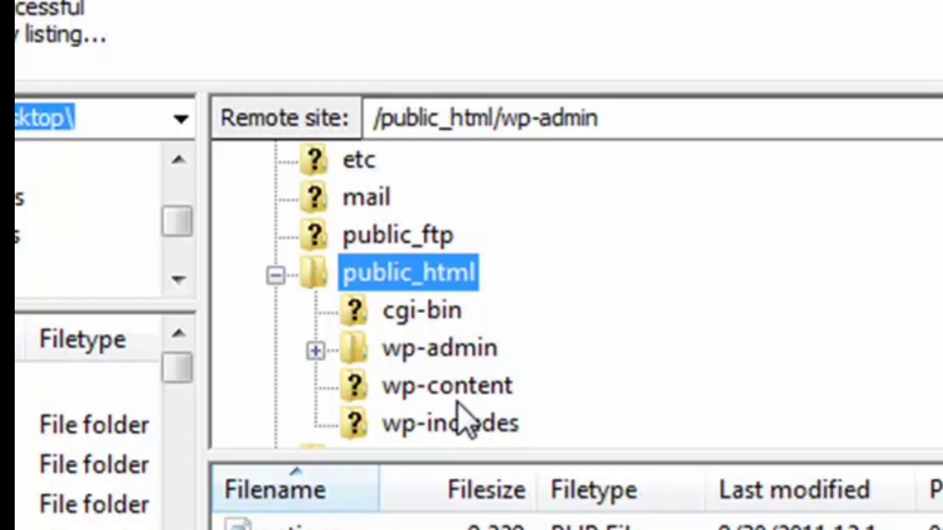
{"action": "left_click", "coordinate": [453, 358]}
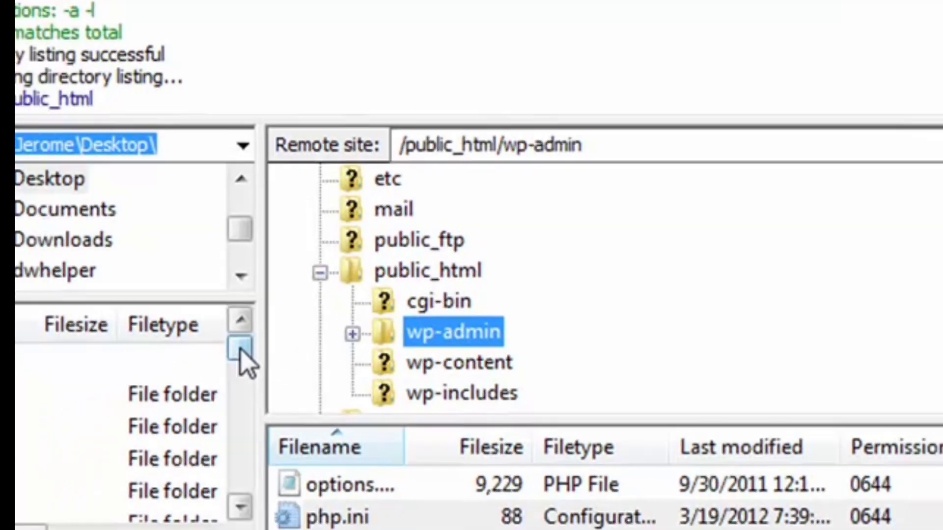
{"action": "left_click_drag", "start_coordinate": [178, 370], "coordinate": [173, 428]}
{"action": "left_click_drag", "start_coordinate": [342, 349], "coordinate": [343, 370]}
{"action": "left_click", "coordinate": [116, 365]}
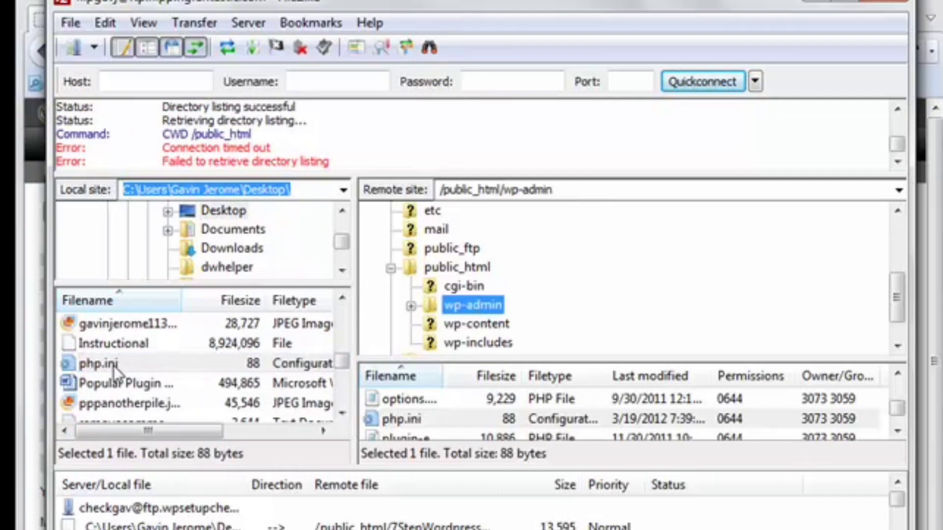
{"action": "right_click", "coordinate": [117, 366]}
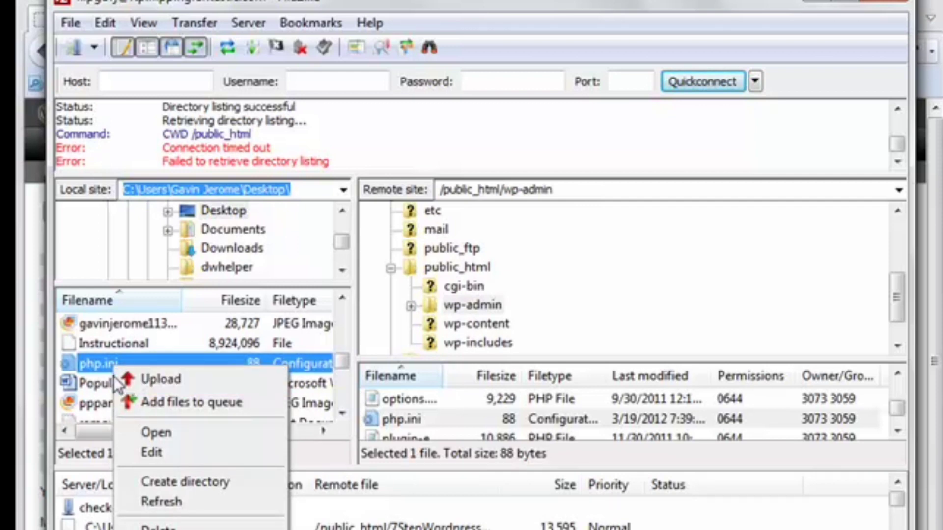
{"action": "left_click", "coordinate": [810, 6]}
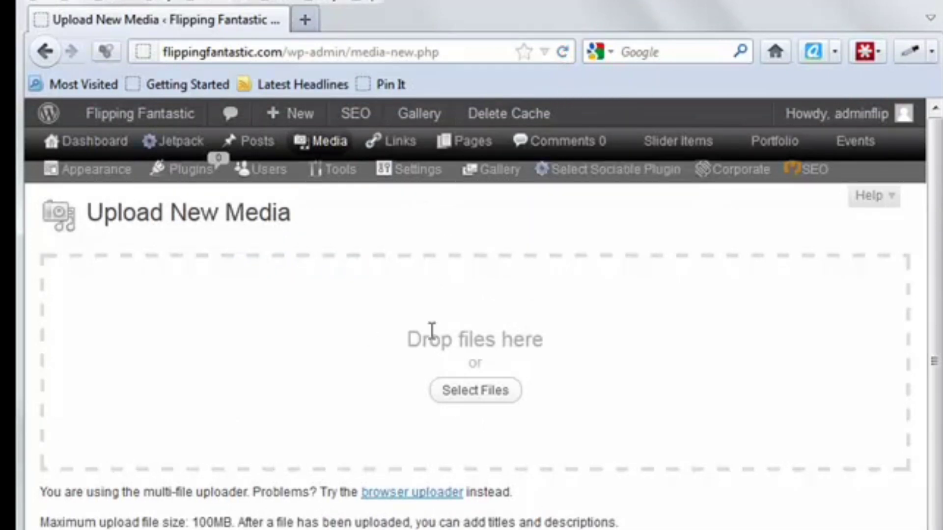
Step: Open the zip-file upload form for adding images to NextGEN Gallery
{"action": "mouse_move", "coordinate": [490, 171]}
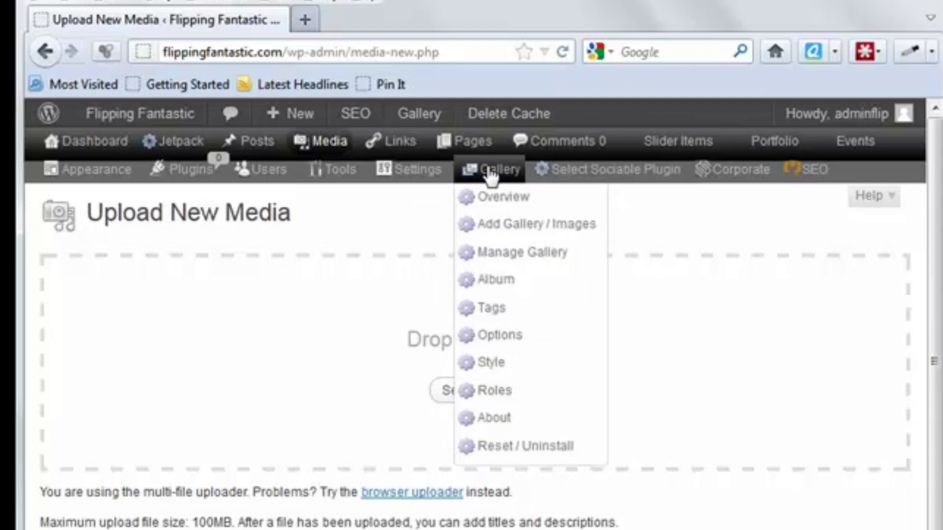
{"action": "left_click", "coordinate": [503, 235]}
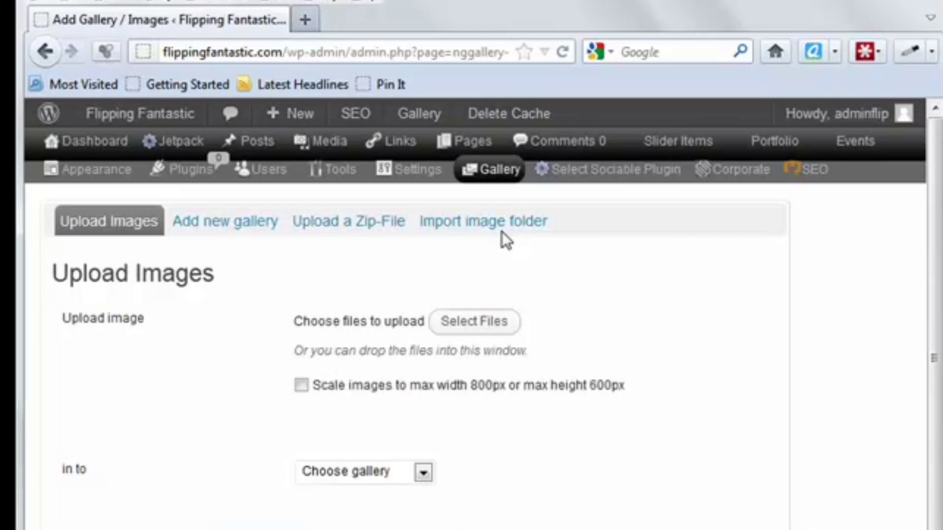
{"action": "left_click", "coordinate": [379, 224]}
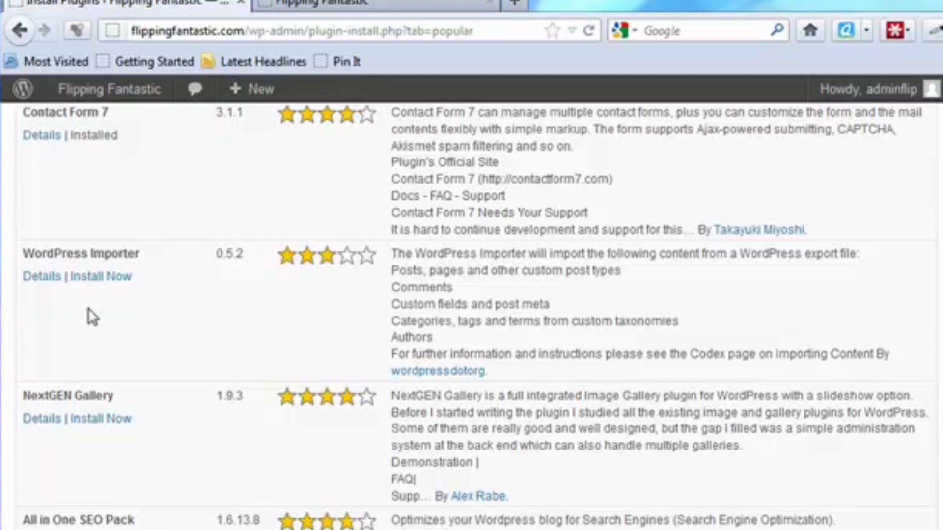
Step: Install and activate the WordPress Importer 0.5.2 plugin and check it in the installed plugins list
{"action": "left_click", "coordinate": [102, 277]}
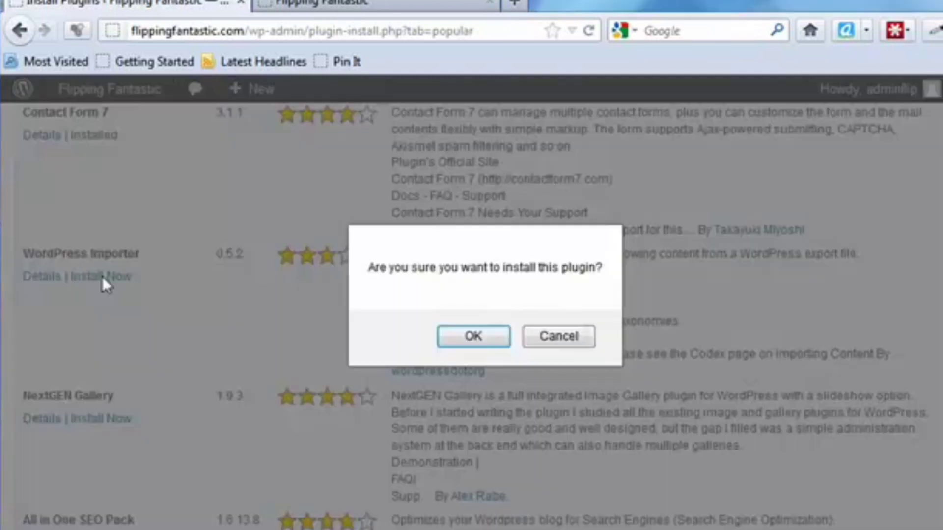
{"action": "left_click", "coordinate": [476, 337]}
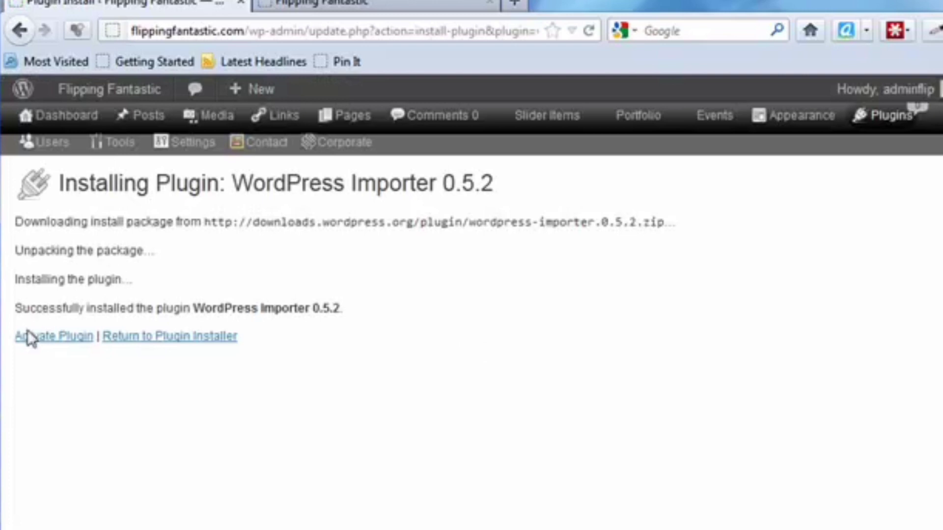
{"action": "left_click", "coordinate": [37, 338]}
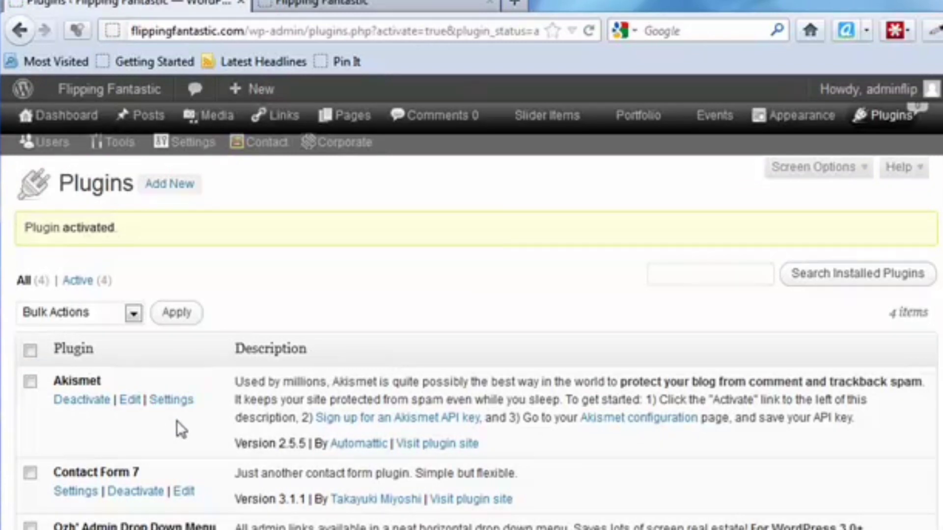
{"action": "scroll", "coordinate": [177, 420], "scroll_direction": "down", "scroll_amount": 3}
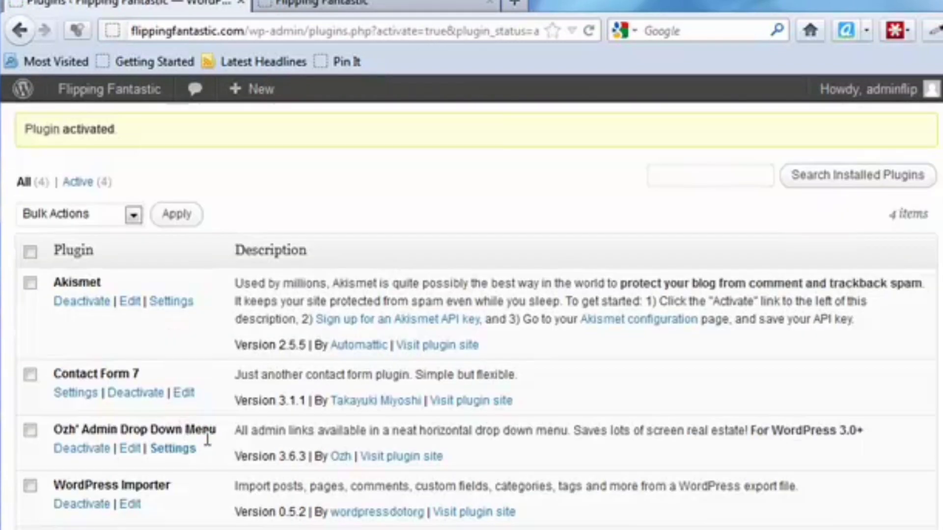
{"action": "scroll", "coordinate": [205, 442], "scroll_direction": "up", "scroll_amount": 3}
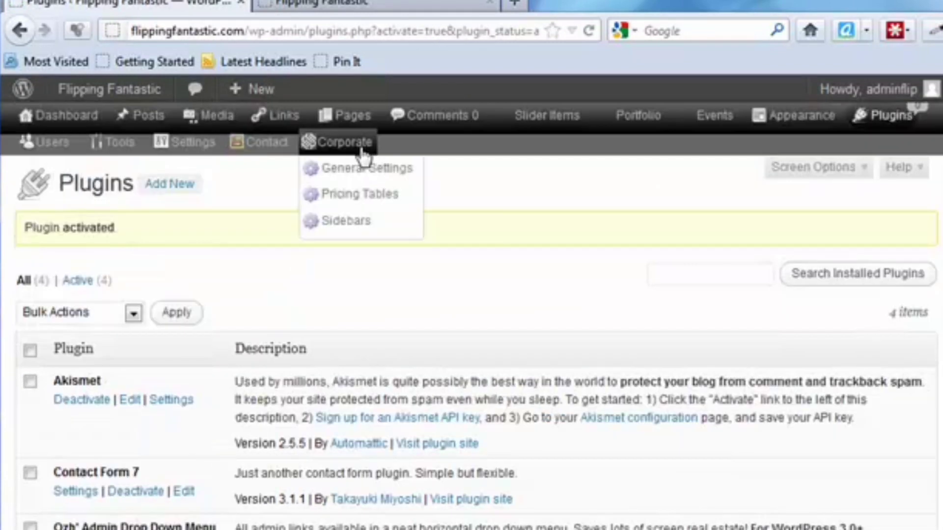
Step: Open the WordPress importer and choose the sample_content XML file from the Corporate_theme_package folder
{"action": "mouse_move", "coordinate": [812, 134]}
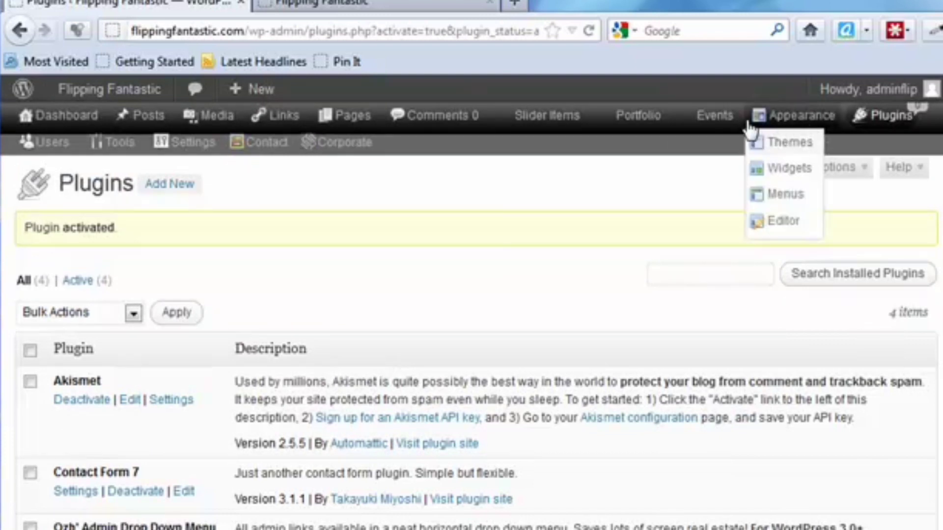
{"action": "mouse_move", "coordinate": [122, 144]}
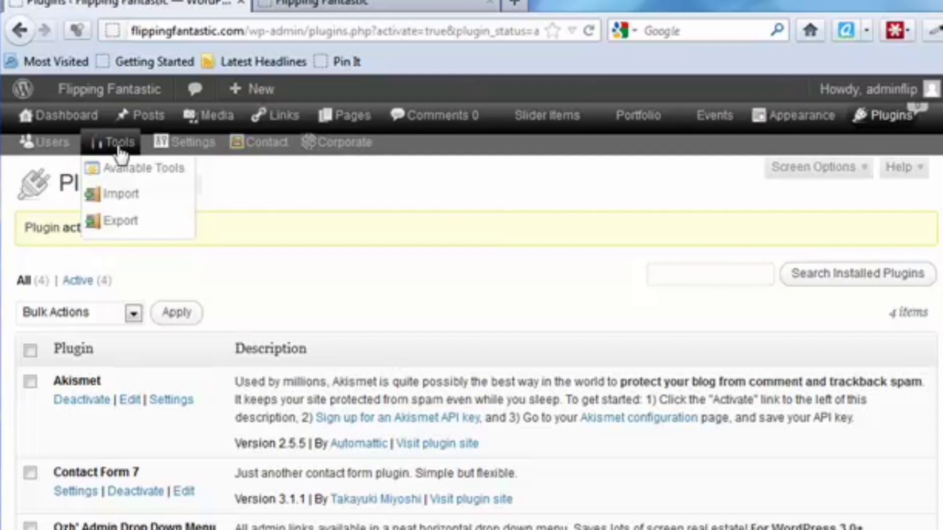
{"action": "left_click", "coordinate": [126, 198]}
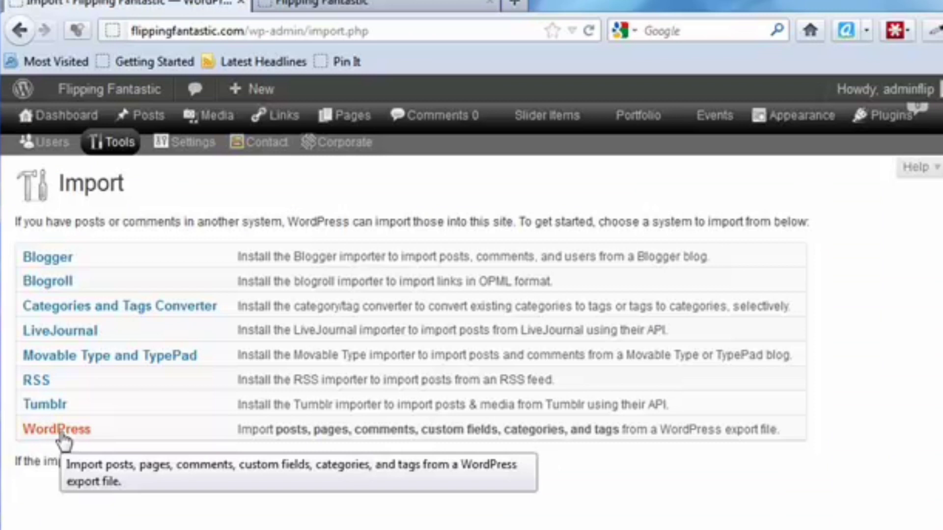
{"action": "left_click", "coordinate": [61, 435]}
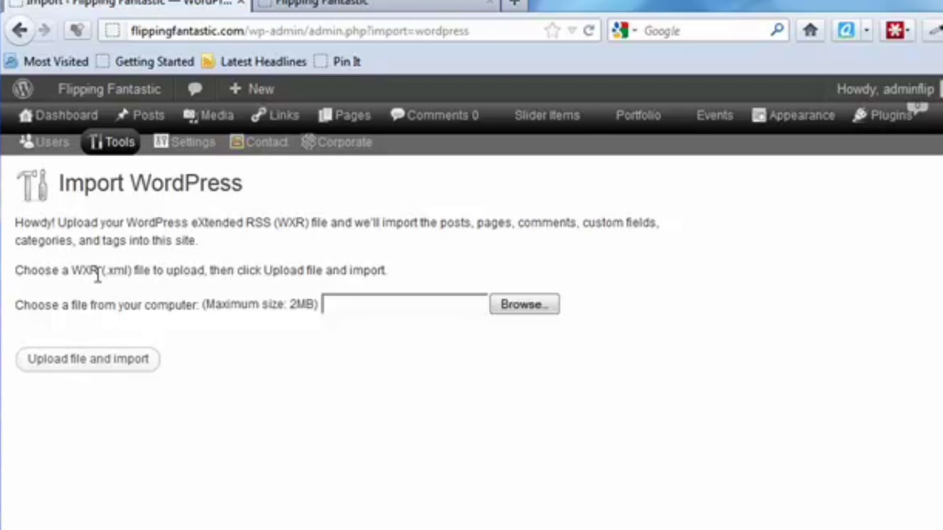
{"action": "left_click", "coordinate": [530, 311]}
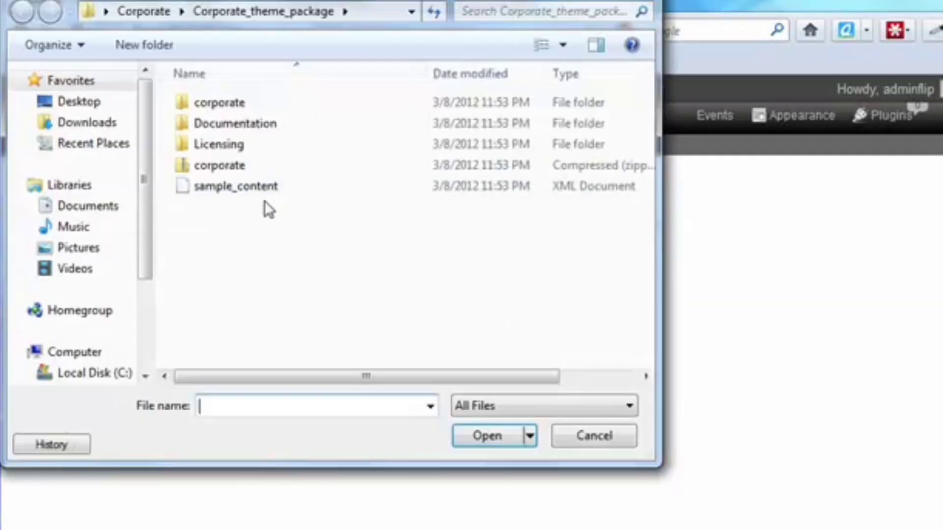
{"action": "left_click", "coordinate": [236, 186]}
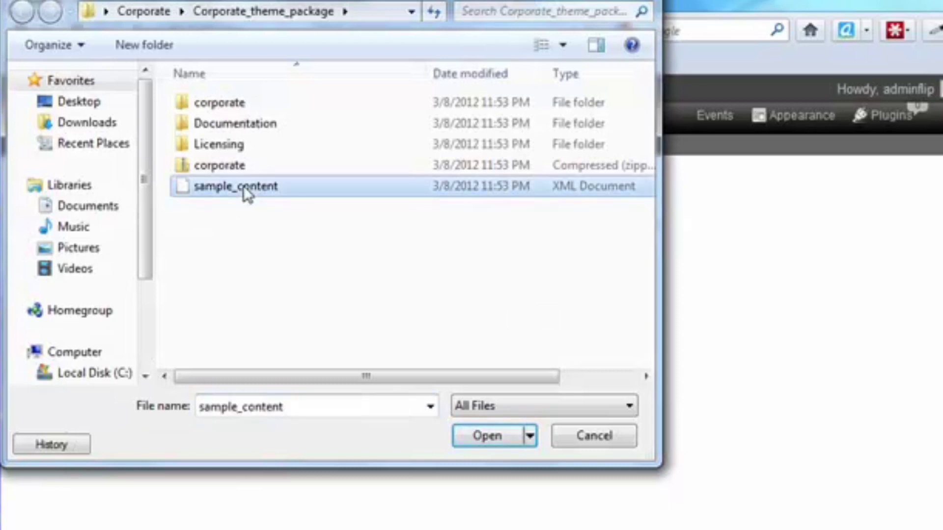
{"action": "left_click", "coordinate": [495, 440]}
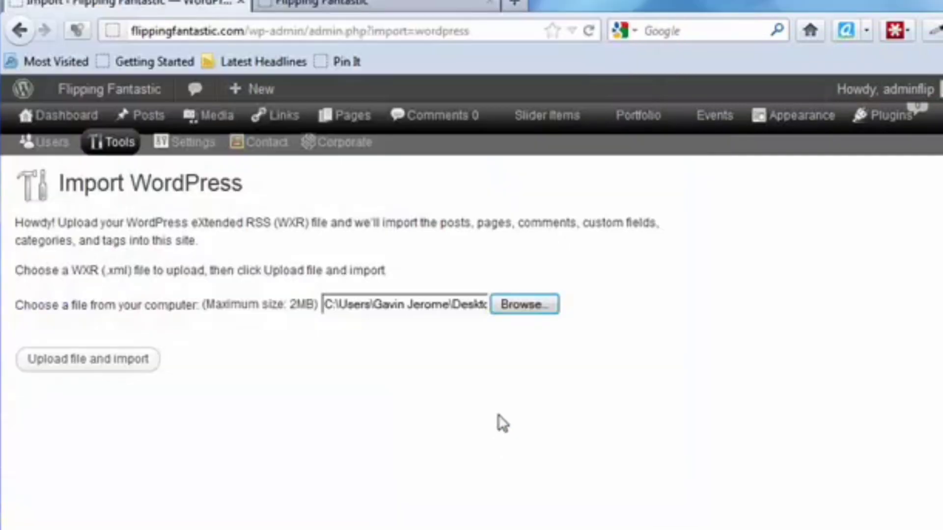